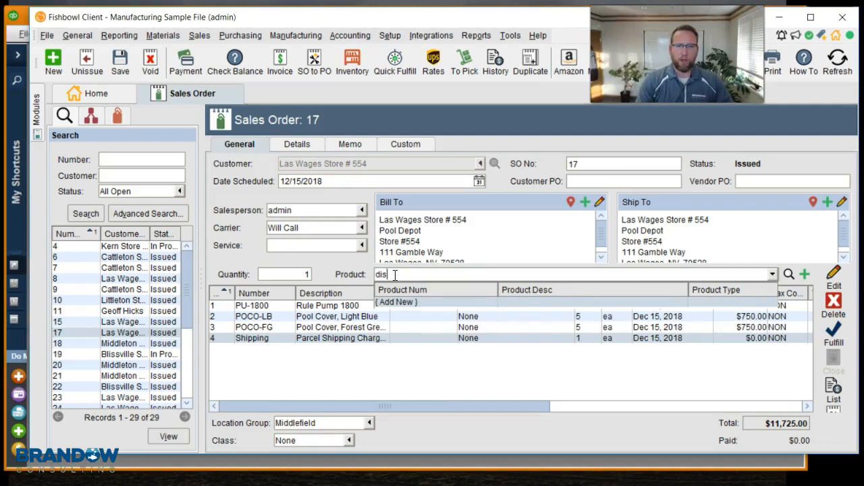
Step: Add a 10% discount line item to the sales order after clearing the product field
{"action": "key", "text": "BackSpace"}
{"action": "key", "text": "BackSpace"}
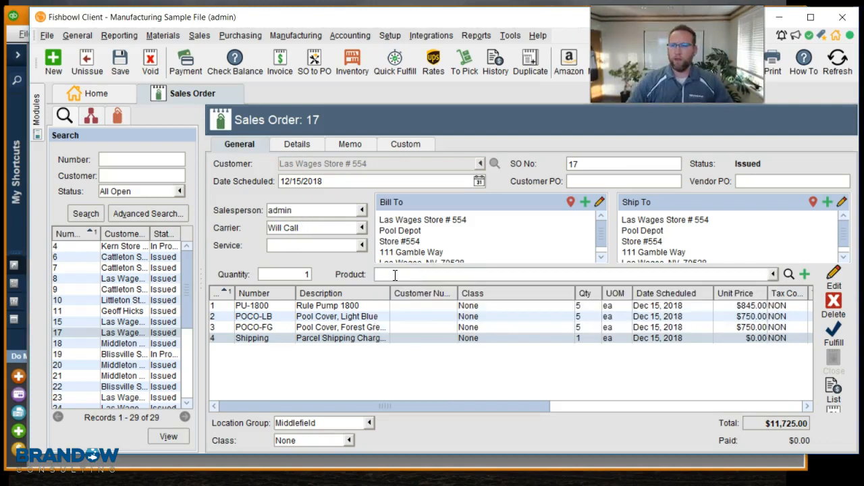
{"action": "left_click", "coordinate": [804, 274]}
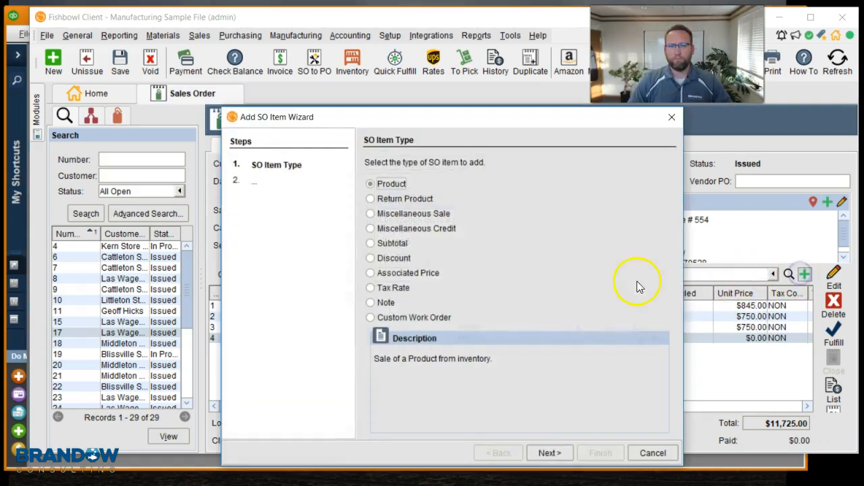
{"action": "left_click", "coordinate": [370, 258]}
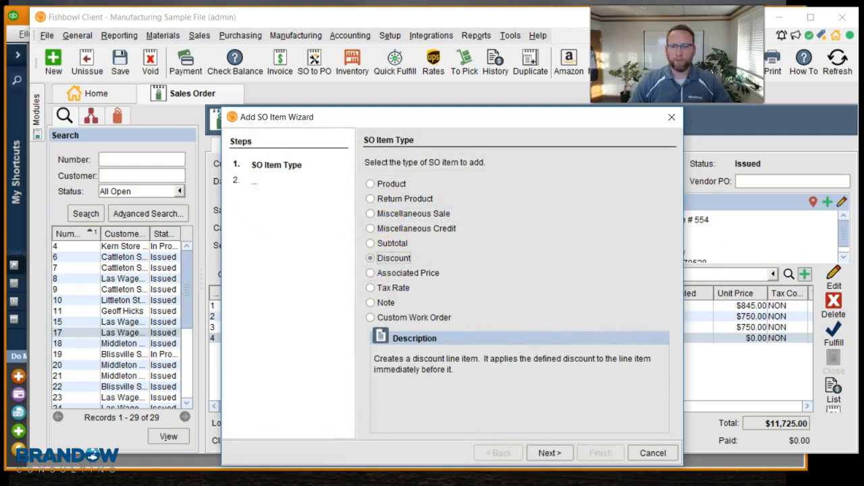
{"action": "left_click", "coordinate": [551, 453]}
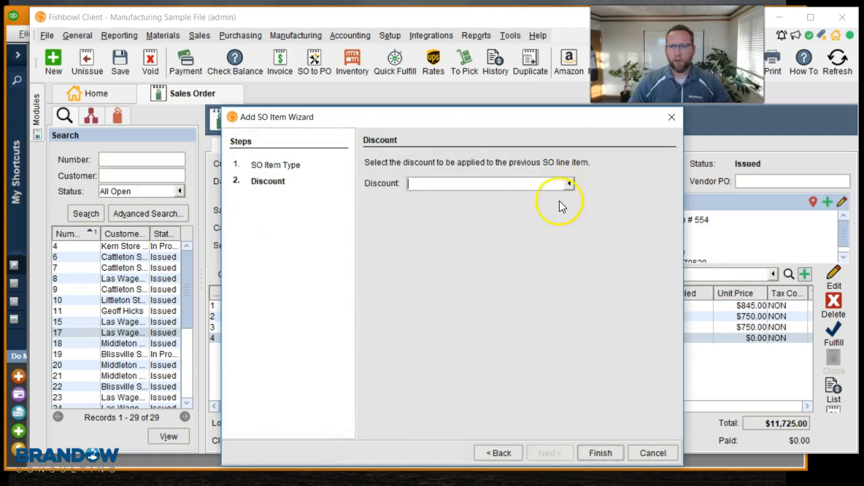
{"action": "left_click", "coordinate": [568, 183]}
{"action": "left_click", "coordinate": [449, 214]}
{"action": "left_click", "coordinate": [594, 455]}
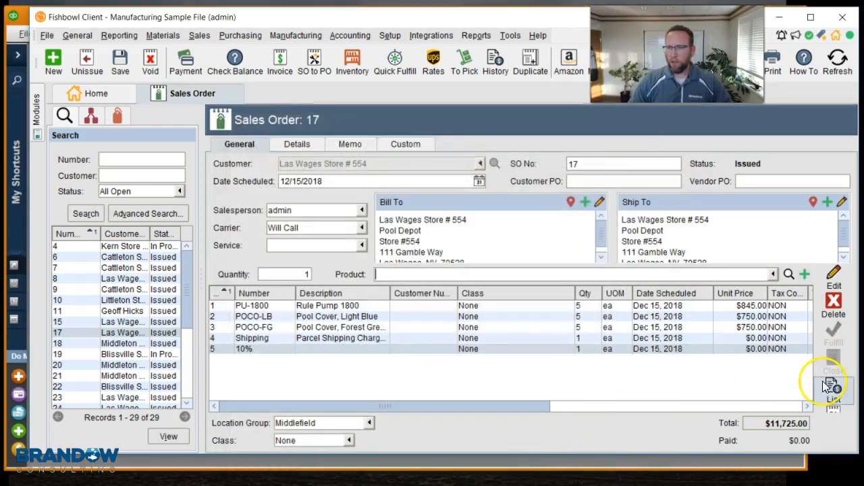
Step: Move the 10% discount line up one position, above the Shipping line
{"action": "right_click", "coordinate": [571, 354]}
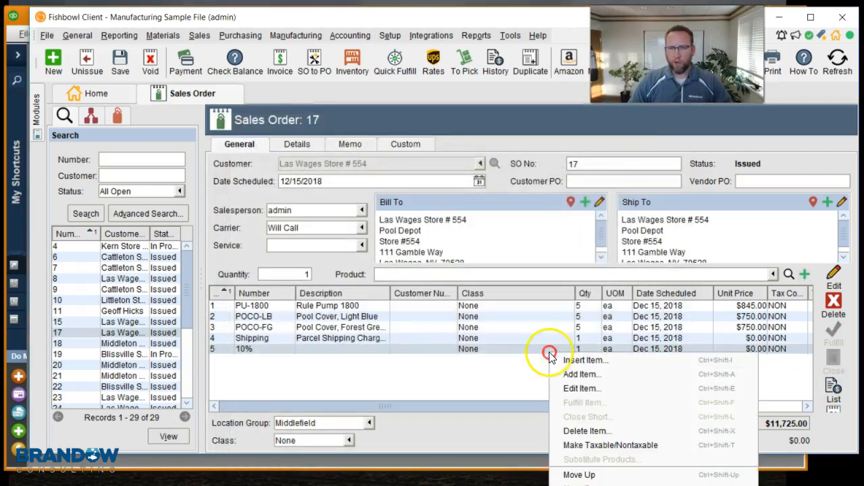
{"action": "left_click", "coordinate": [593, 476]}
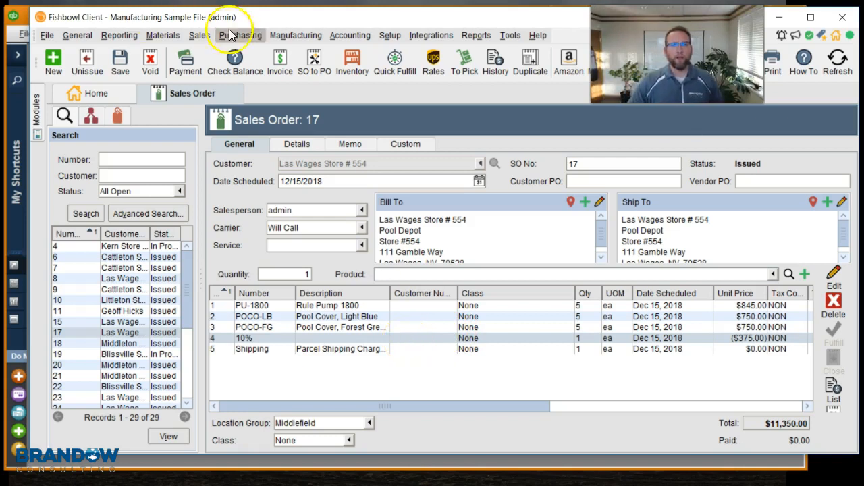
Step: Open the sales order module options and review the invoice printing settings
{"action": "left_click", "coordinate": [281, 73]}
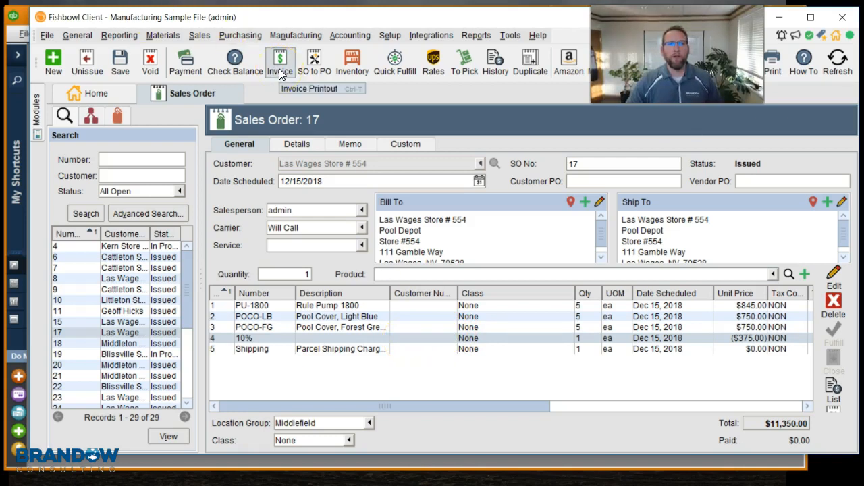
{"action": "left_click", "coordinate": [510, 36]}
{"action": "left_click", "coordinate": [537, 51]}
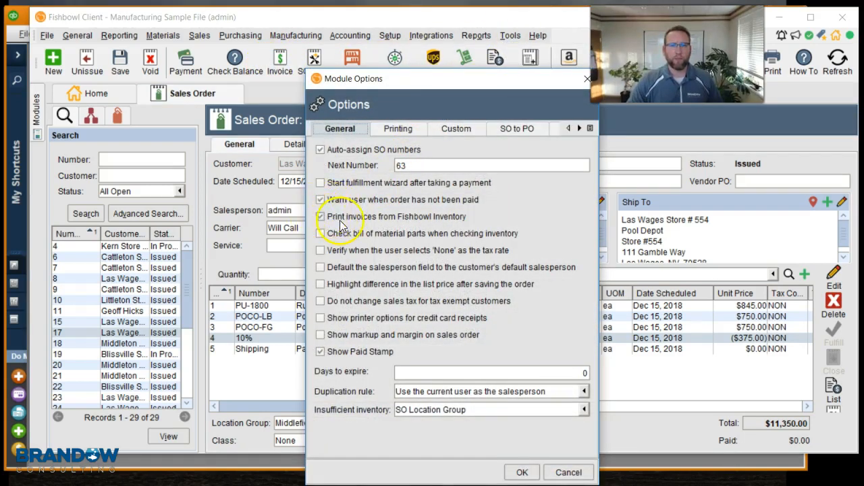
{"action": "left_click_drag", "start_coordinate": [495, 78], "coordinate": [437, 41]}
{"action": "left_click", "coordinate": [463, 435]}
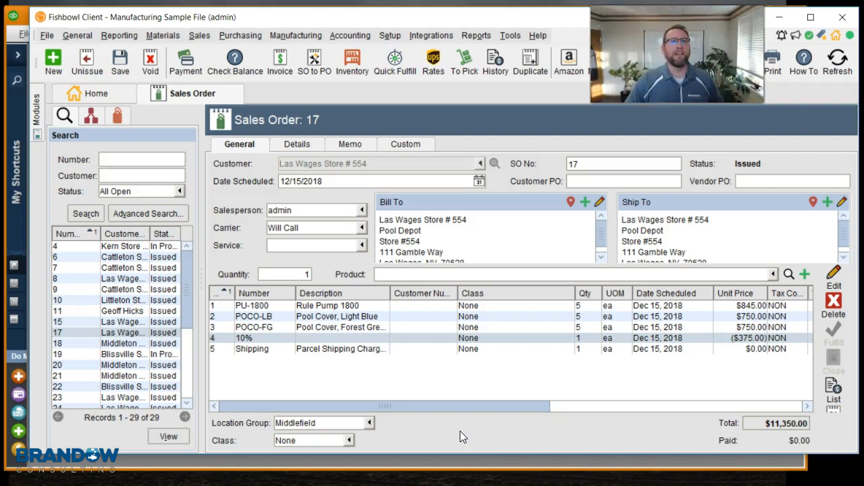
Step: Save the sales order, preview its invoice, and scroll through the invoice's line items
{"action": "left_click", "coordinate": [283, 63]}
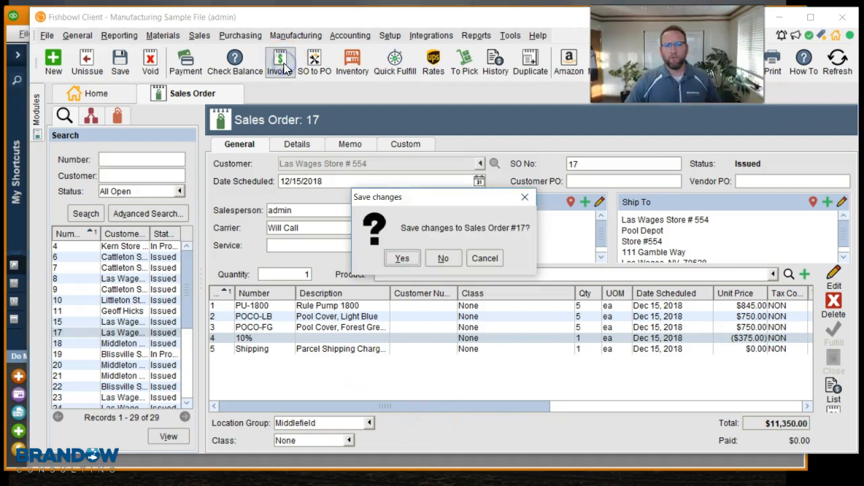
{"action": "left_click", "coordinate": [413, 258]}
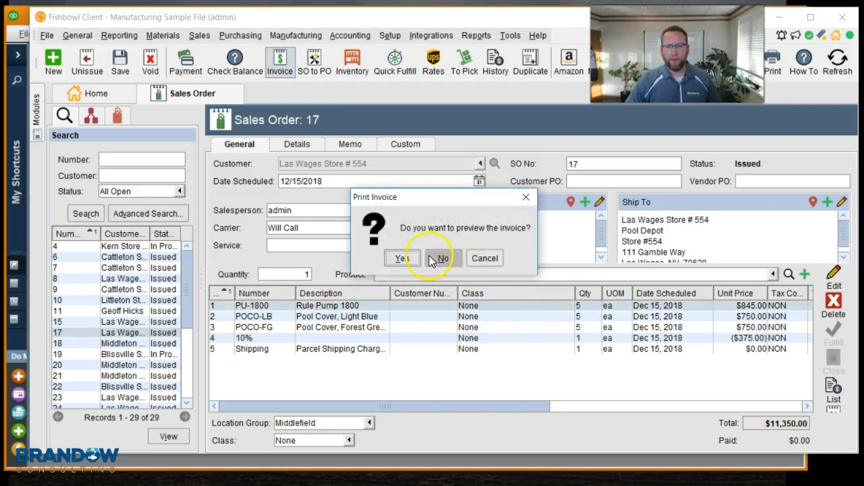
{"action": "left_click", "coordinate": [405, 259]}
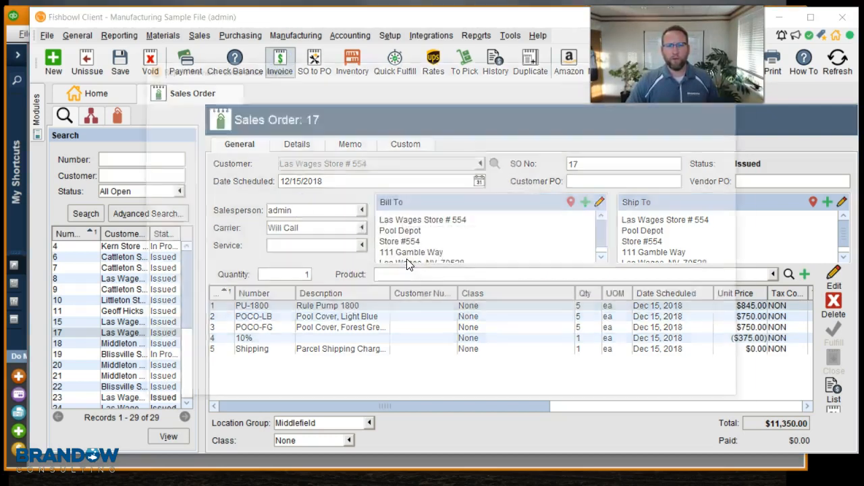
{"action": "left_click_drag", "start_coordinate": [475, 70], "coordinate": [433, 42]}
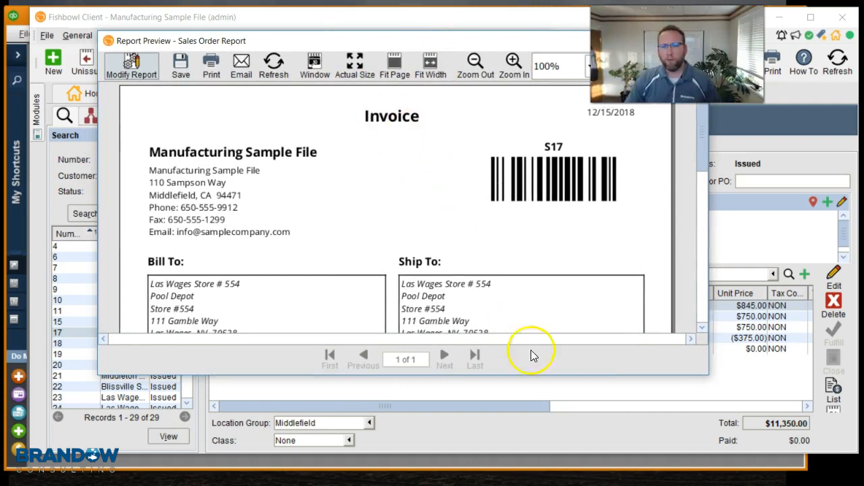
{"action": "left_click_drag", "start_coordinate": [701, 145], "coordinate": [689, 231]}
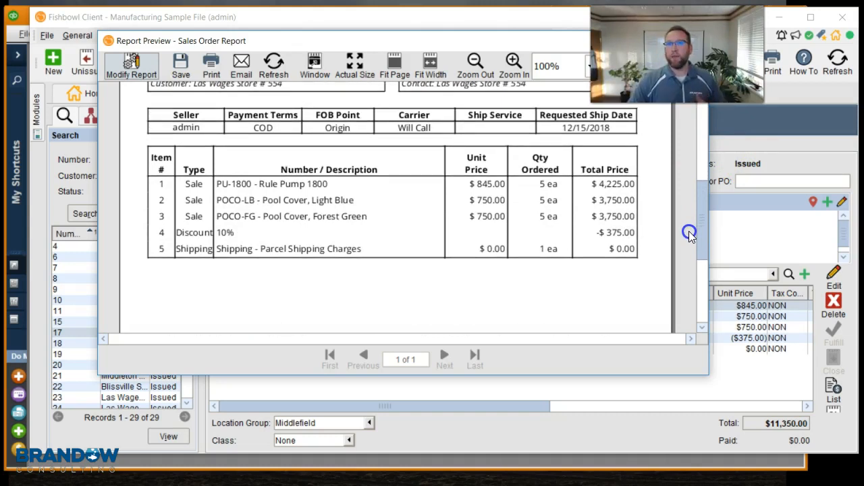
{"action": "left_click_drag", "start_coordinate": [689, 231], "coordinate": [683, 125]}
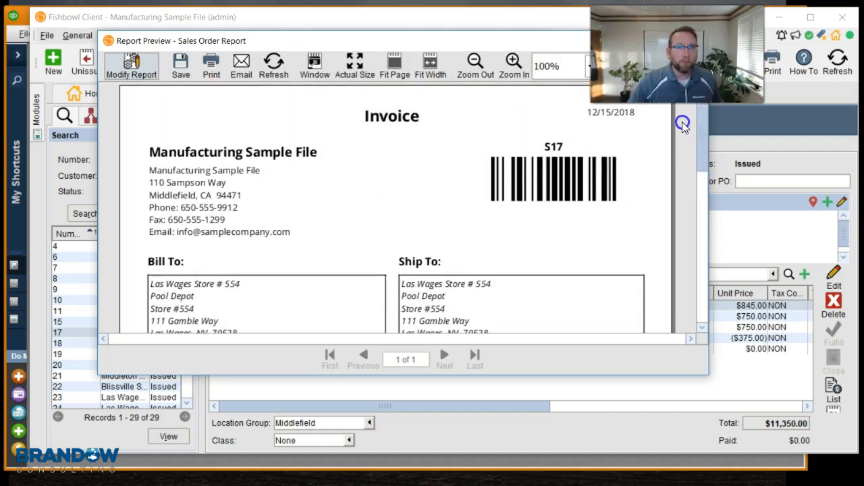
Step: Modify the report's optional settings so it prints as a Sales Order, then close the report preview
{"action": "left_click", "coordinate": [141, 70]}
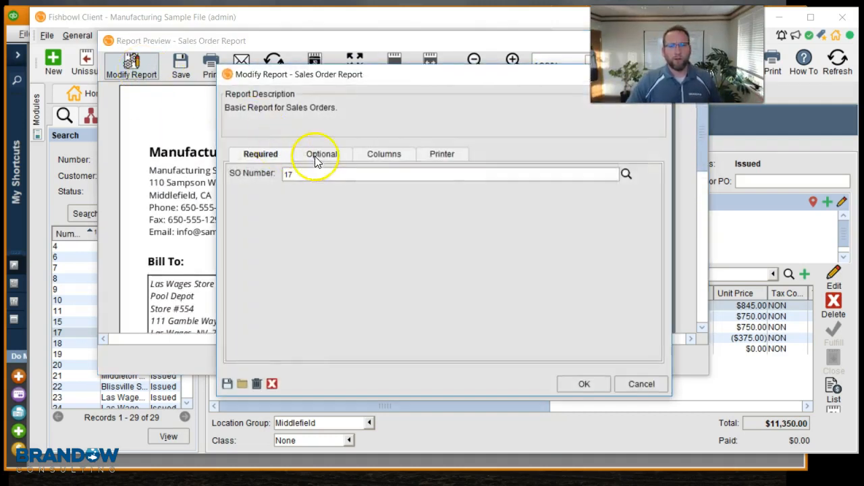
{"action": "left_click", "coordinate": [314, 156]}
{"action": "left_click", "coordinate": [235, 269]}
{"action": "left_click", "coordinate": [584, 385]}
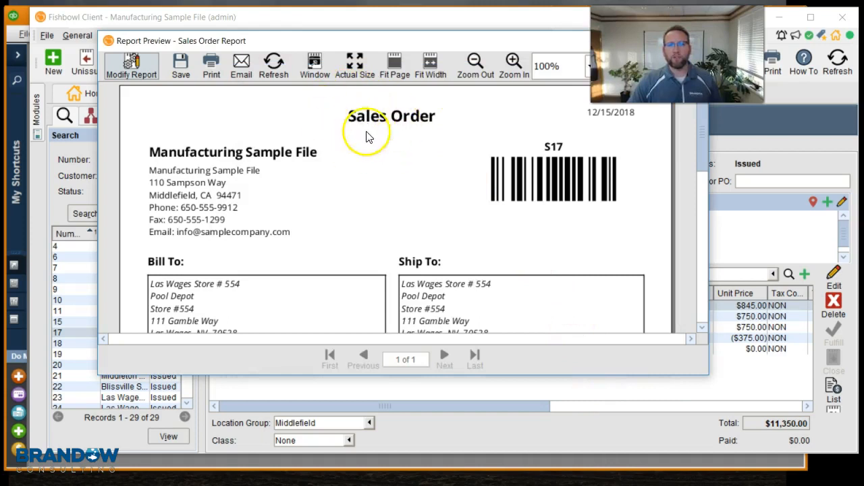
{"action": "left_click", "coordinate": [436, 162]}
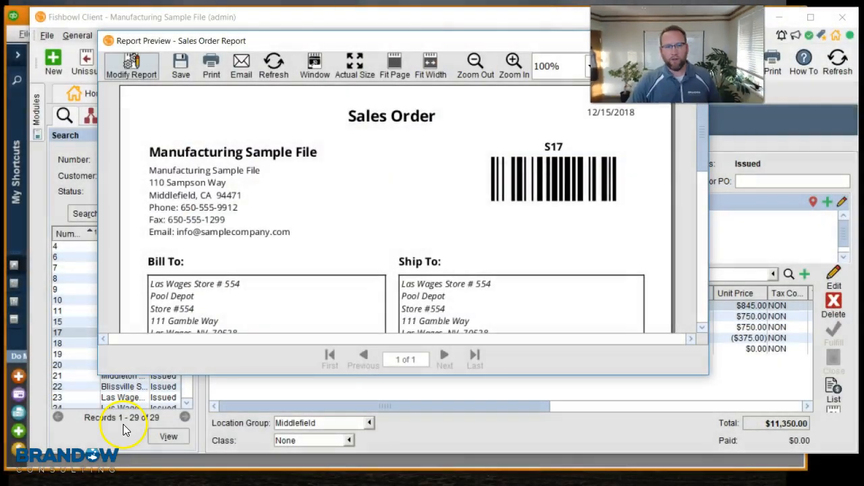
{"action": "left_click_drag", "start_coordinate": [399, 45], "coordinate": [397, 128]}
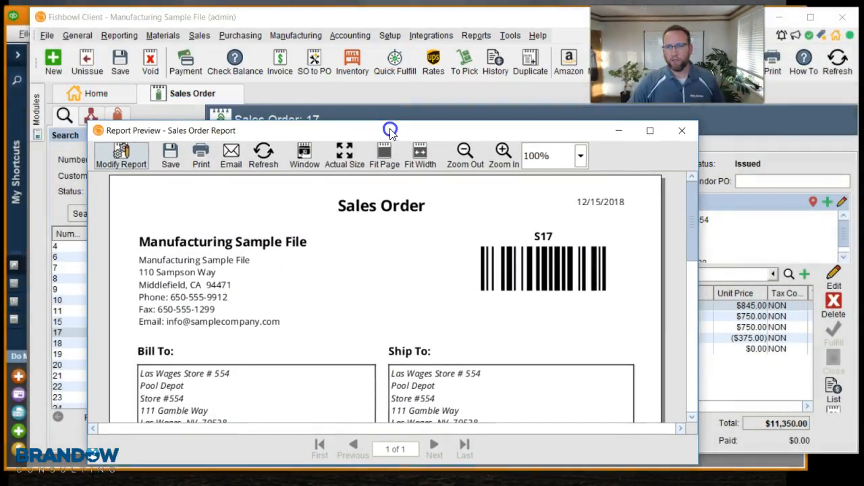
{"action": "left_click", "coordinate": [681, 132]}
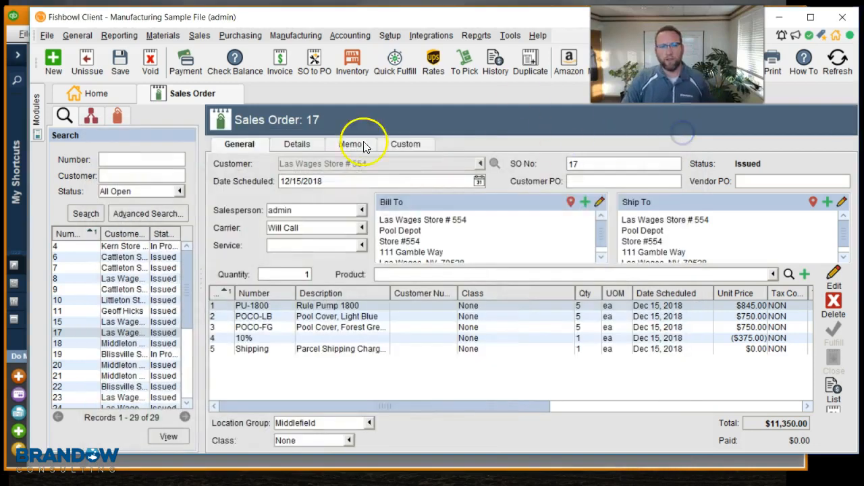
Step: Open the order's Details page and inspect the To Be Printed and To Be Emailed options
{"action": "left_click", "coordinate": [308, 142]}
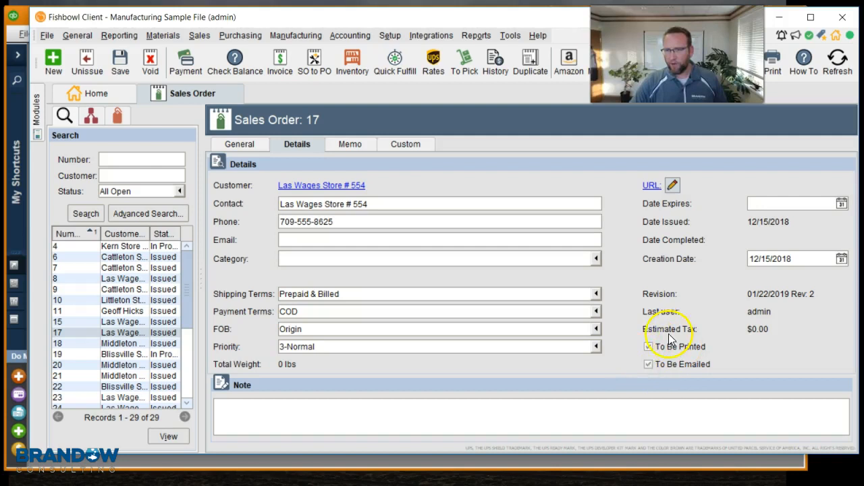
{"action": "left_click", "coordinate": [647, 364]}
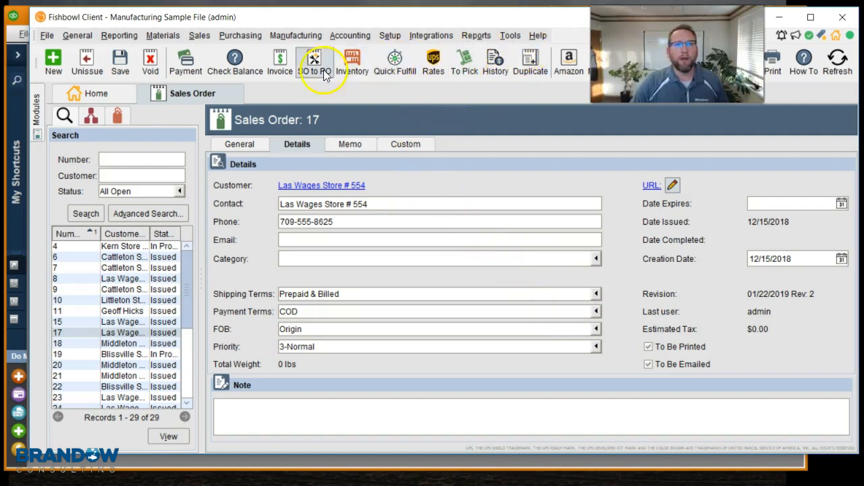
Step: Preview the invoice and email it to the recipient's e-mail address
{"action": "left_click", "coordinate": [280, 64]}
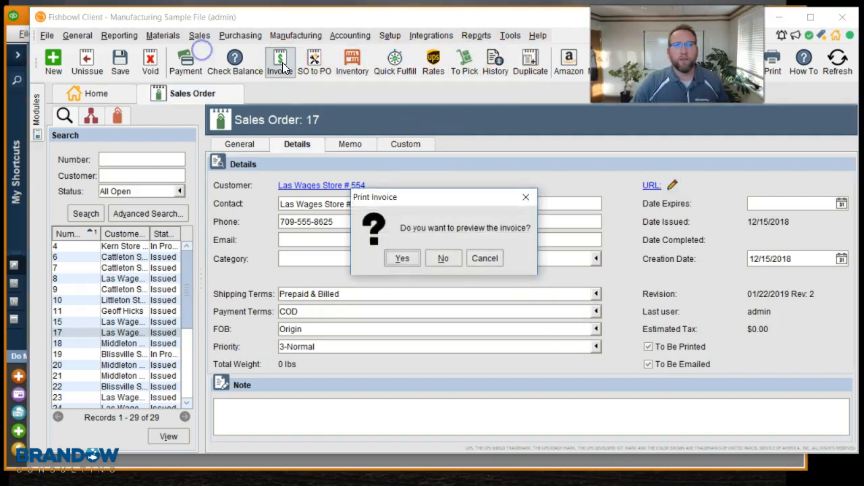
{"action": "left_click", "coordinate": [402, 260]}
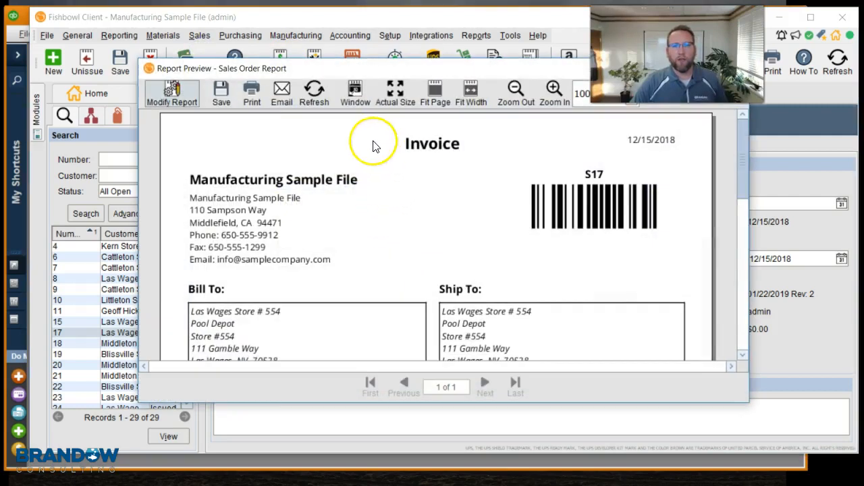
{"action": "left_click", "coordinate": [281, 93]}
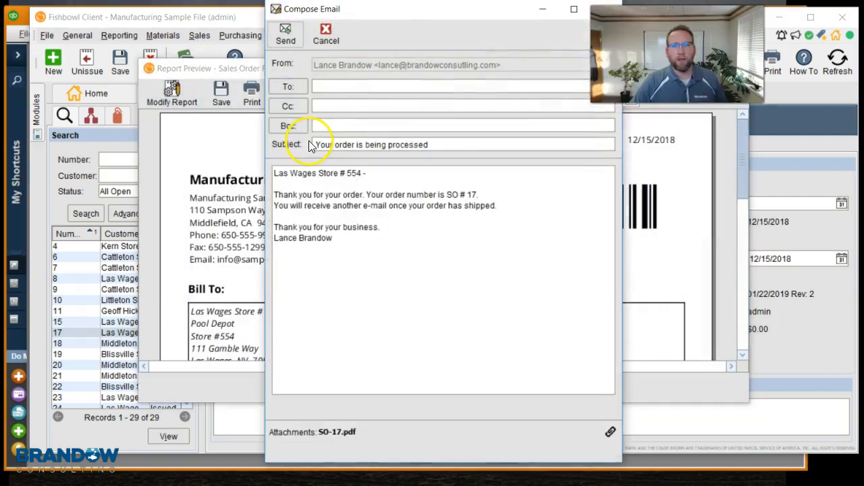
{"action": "left_click", "coordinate": [346, 85]}
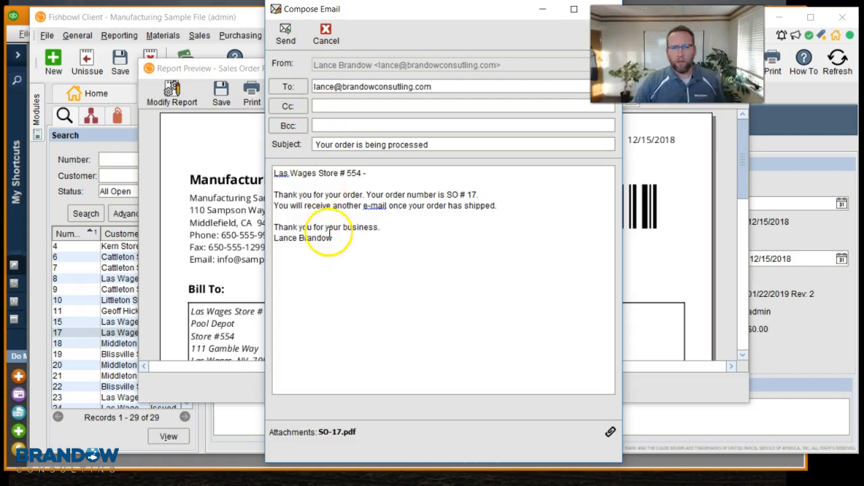
{"action": "left_click_drag", "start_coordinate": [425, 9], "coordinate": [341, 3]}
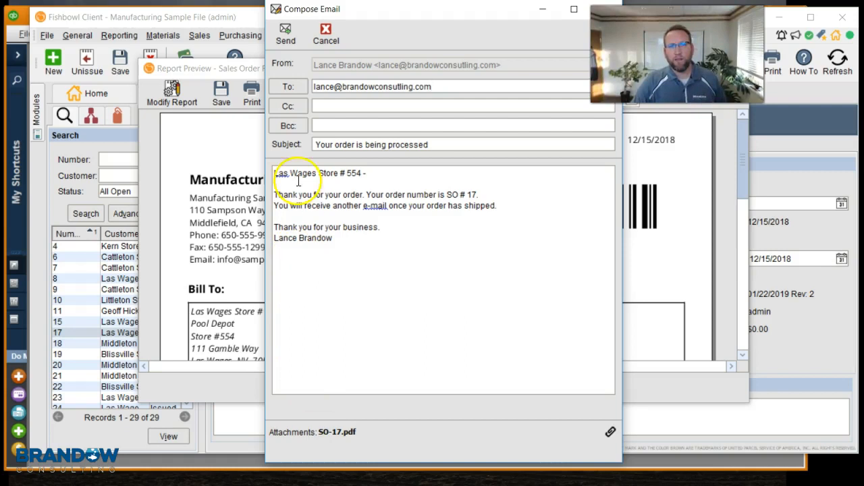
{"action": "left_click", "coordinate": [288, 30]}
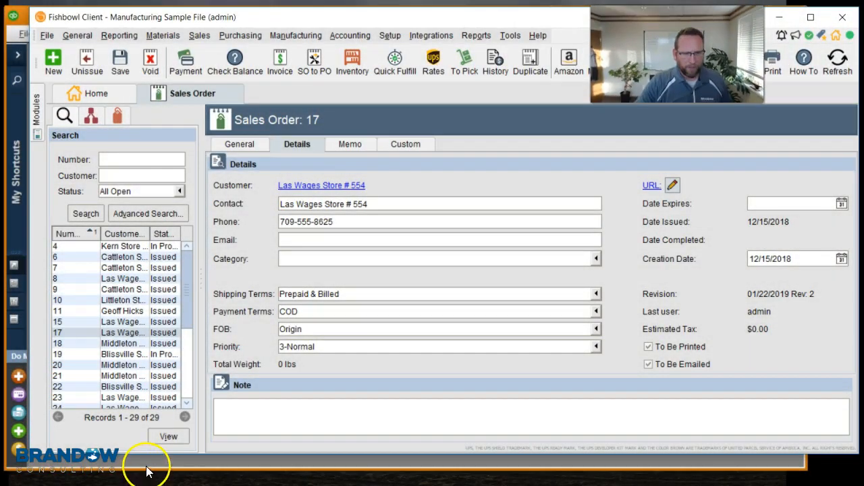
Step: Return to the order's General page, then switch to QuickBooks and open the Customer Center
{"action": "left_click", "coordinate": [226, 141]}
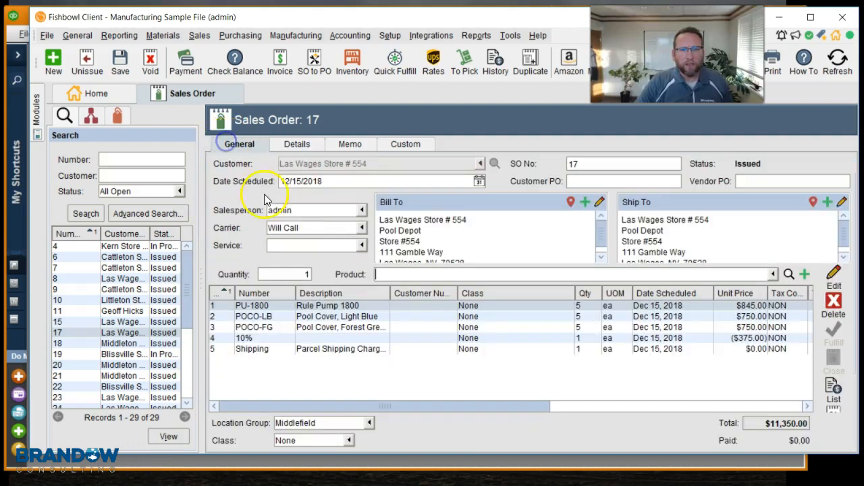
{"action": "left_click", "coordinate": [183, 459]}
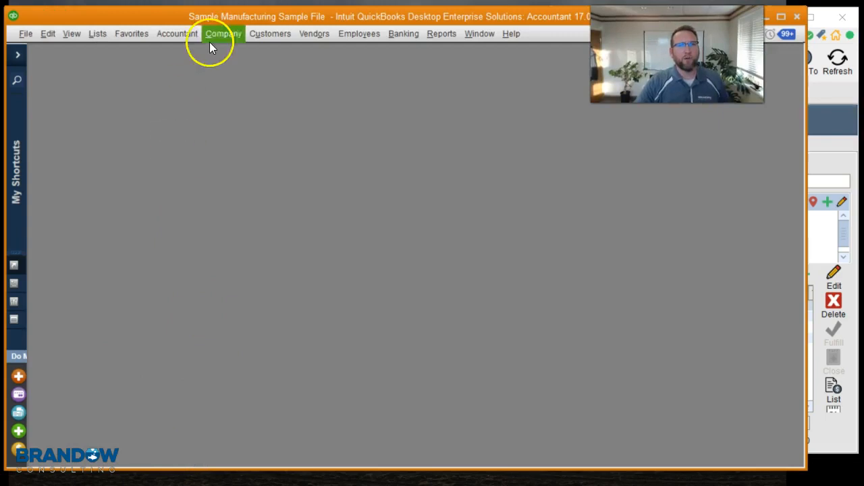
{"action": "left_click", "coordinate": [194, 26]}
{"action": "left_click", "coordinate": [264, 52]}
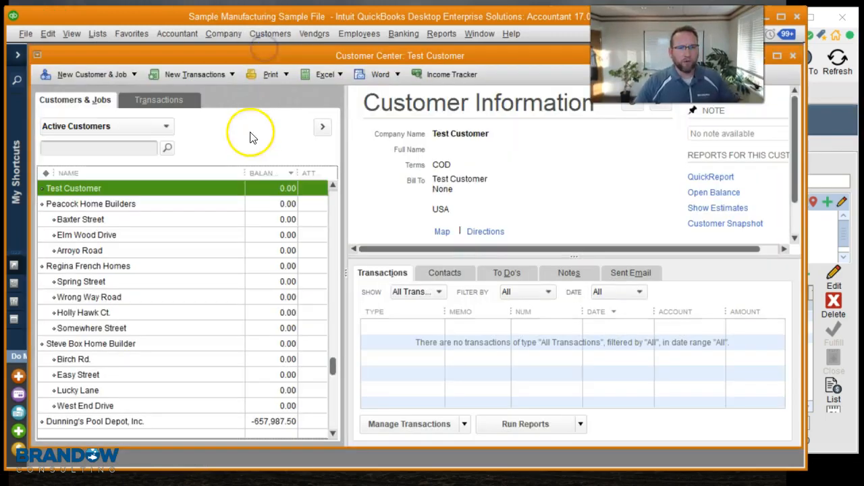
Step: Search customers for "las" and open the Las Wages Store # 554 job to review it
{"action": "left_click", "coordinate": [111, 148]}
{"action": "type", "text": "las"}
{"action": "key", "text": "Return"}
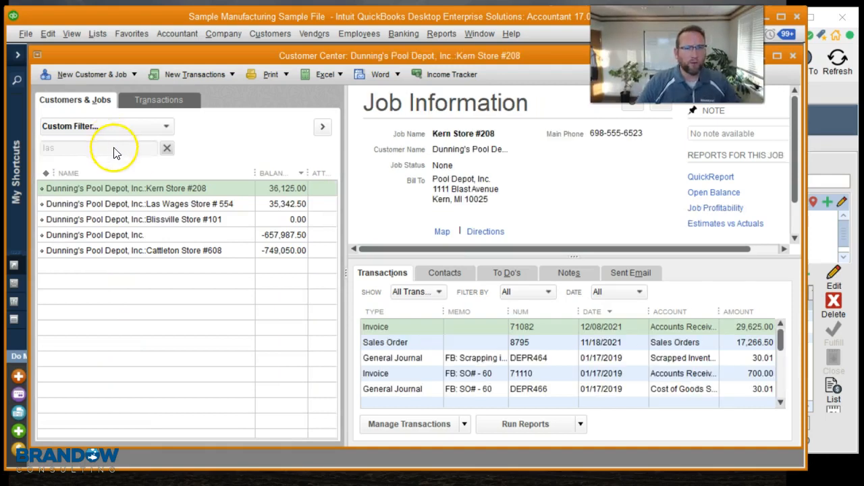
{"action": "double_click", "coordinate": [172, 204]}
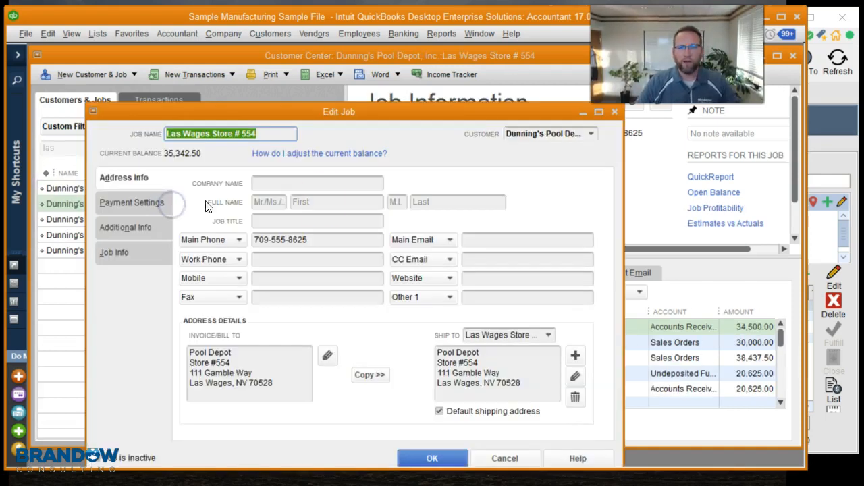
{"action": "left_click", "coordinate": [615, 112]}
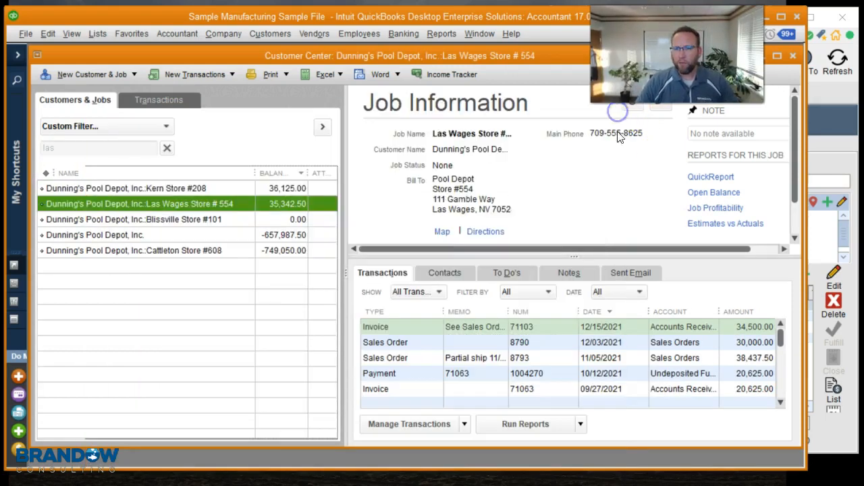
Step: Open the job's invoice 71103 in QuickBooks to review its lines, then return to Fishbowl
{"action": "double_click", "coordinate": [569, 326]}
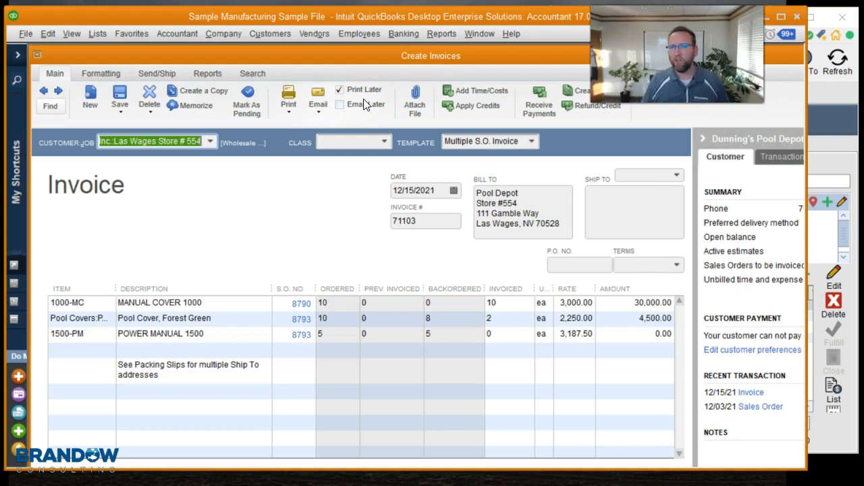
{"action": "left_click", "coordinate": [841, 124]}
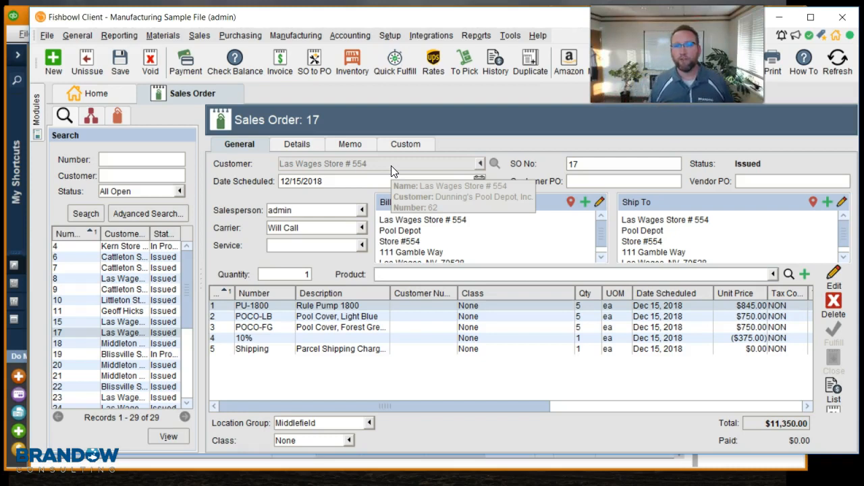
Step: Record a $1,000 credit card payment on the sales order, entering the card number, CVC and name on card, and process it
{"action": "left_click", "coordinate": [185, 67]}
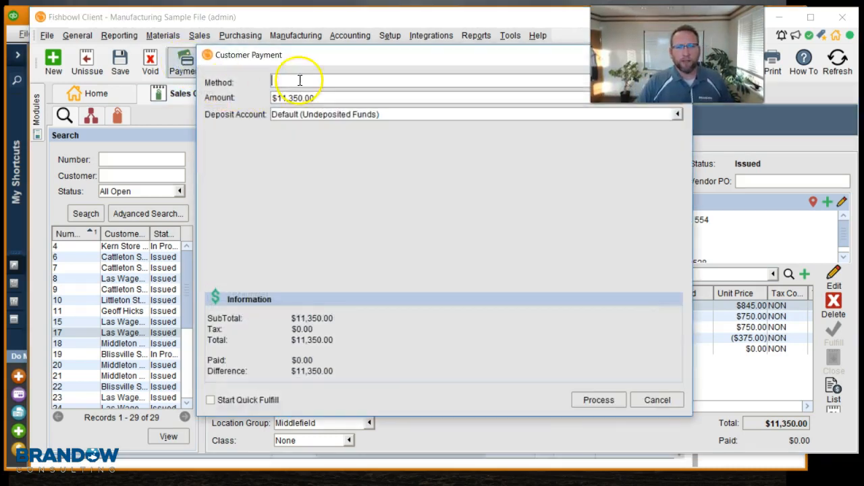
{"action": "left_click", "coordinate": [299, 80]}
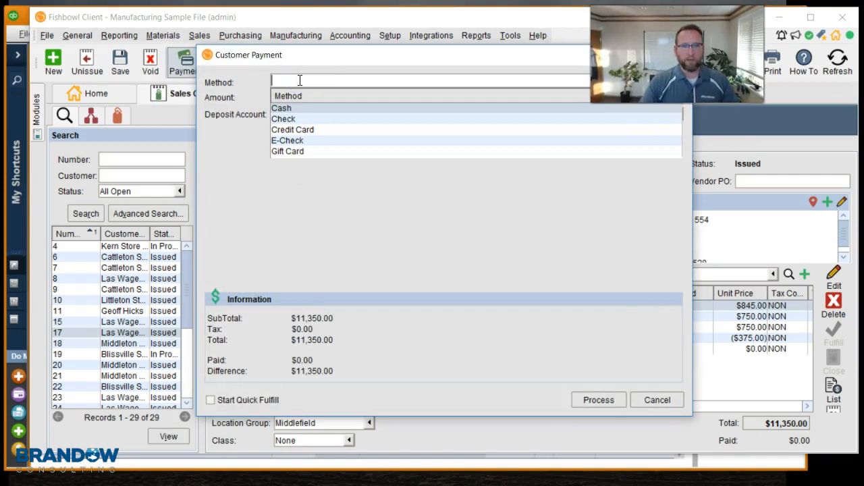
{"action": "left_click", "coordinate": [297, 129]}
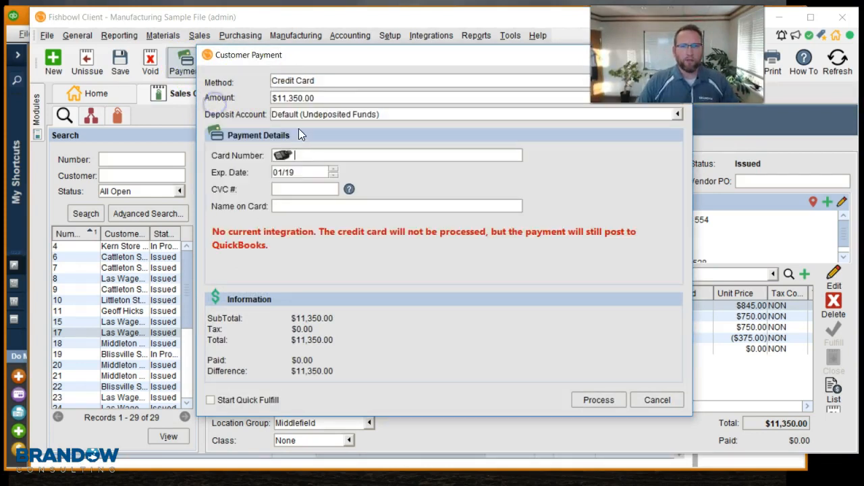
{"action": "left_click", "coordinate": [282, 96]}
{"action": "type", "text": "1000"}
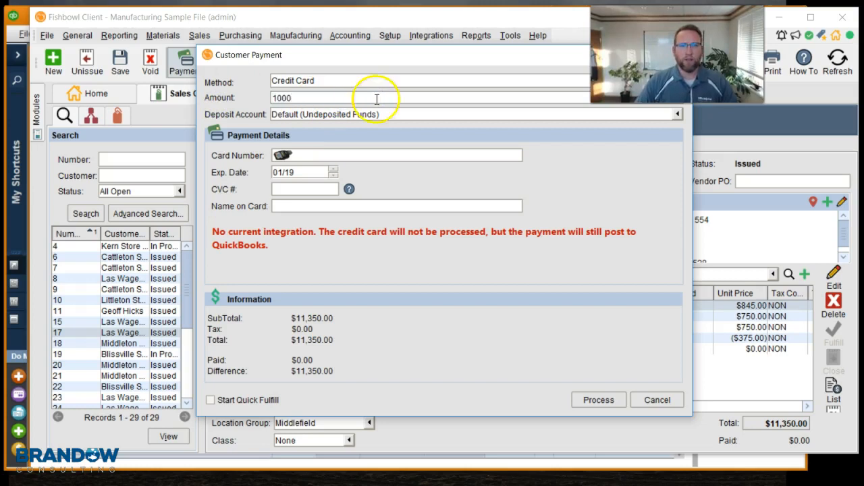
{"action": "left_click", "coordinate": [344, 156]}
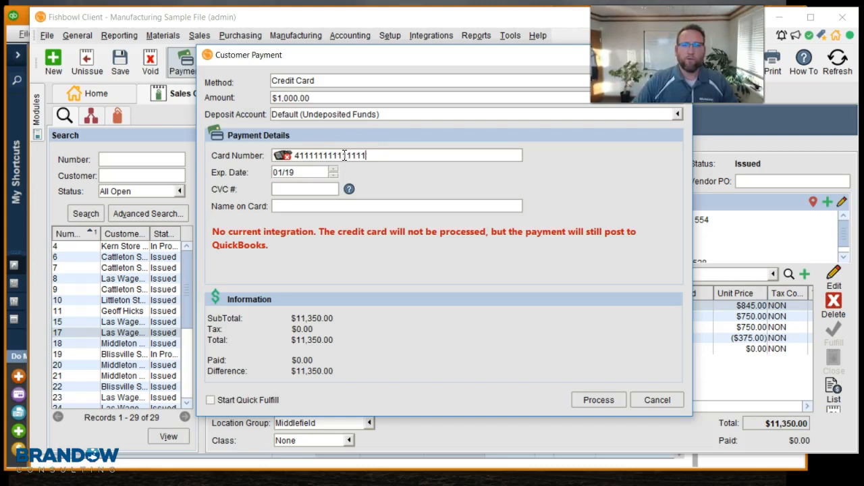
{"action": "left_click", "coordinate": [309, 190]}
{"action": "type", "text": "123"}
{"action": "left_click", "coordinate": [345, 207]}
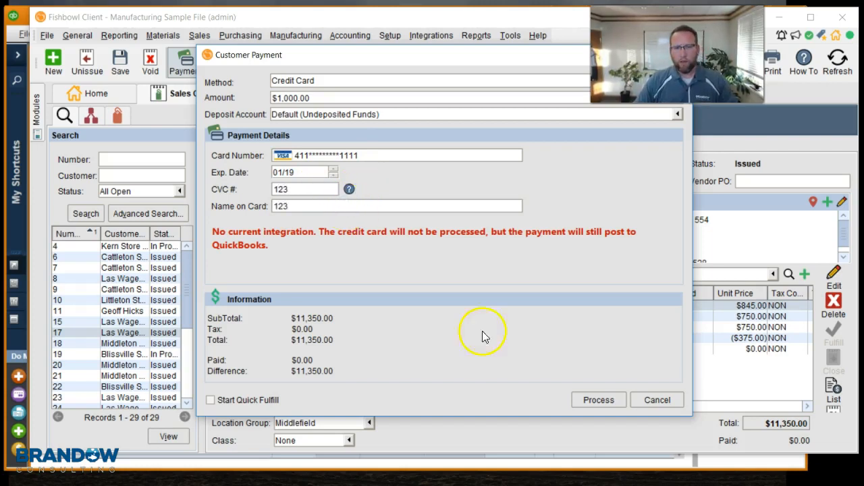
{"action": "left_click", "coordinate": [585, 400]}
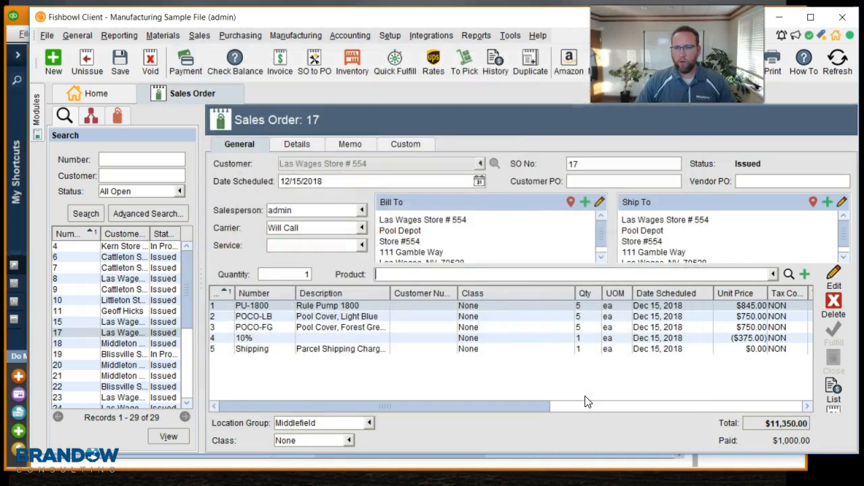
Step: Preview the sales order's invoice and scroll to its totals before closing the preview
{"action": "left_click", "coordinate": [775, 403]}
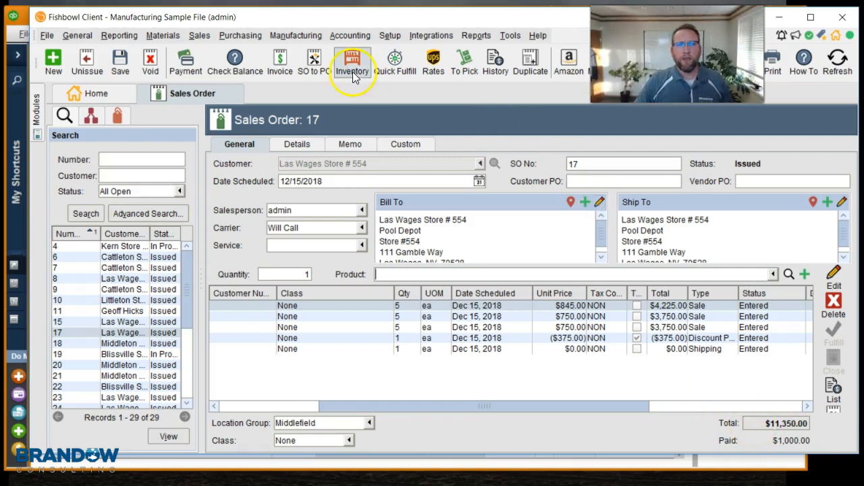
{"action": "left_click", "coordinate": [281, 64]}
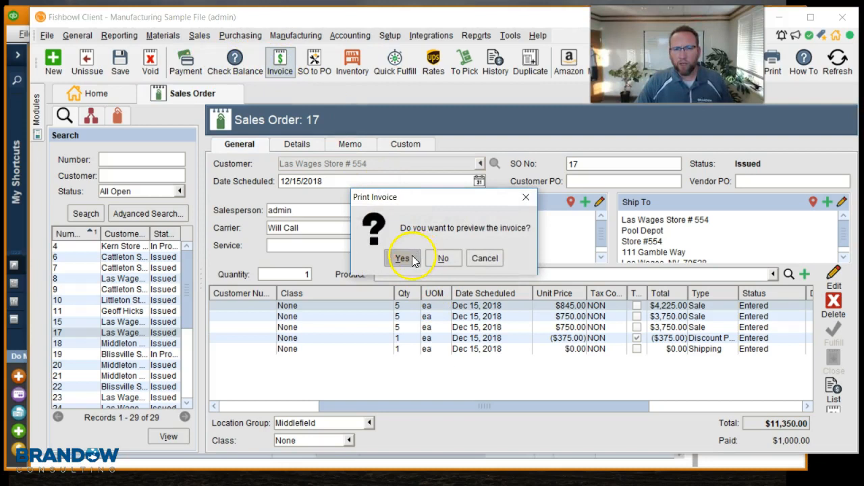
{"action": "left_click", "coordinate": [403, 259]}
{"action": "left_click_drag", "start_coordinate": [742, 155], "coordinate": [739, 308]}
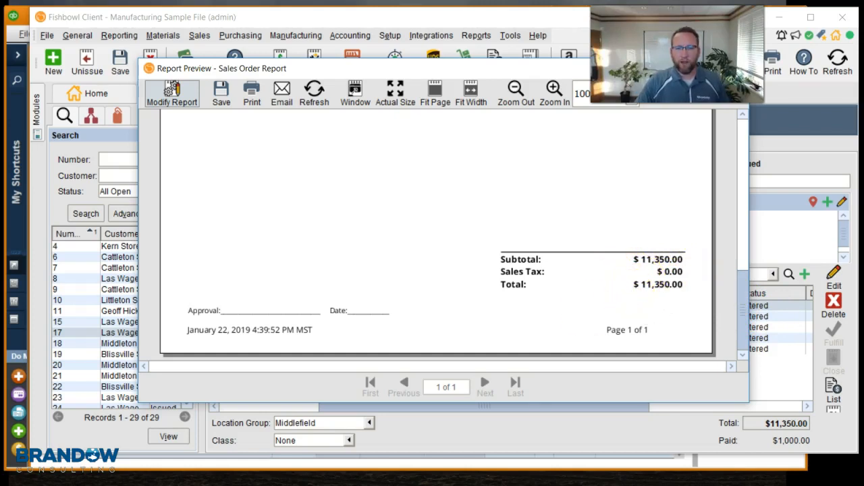
{"action": "left_click", "coordinate": [470, 446]}
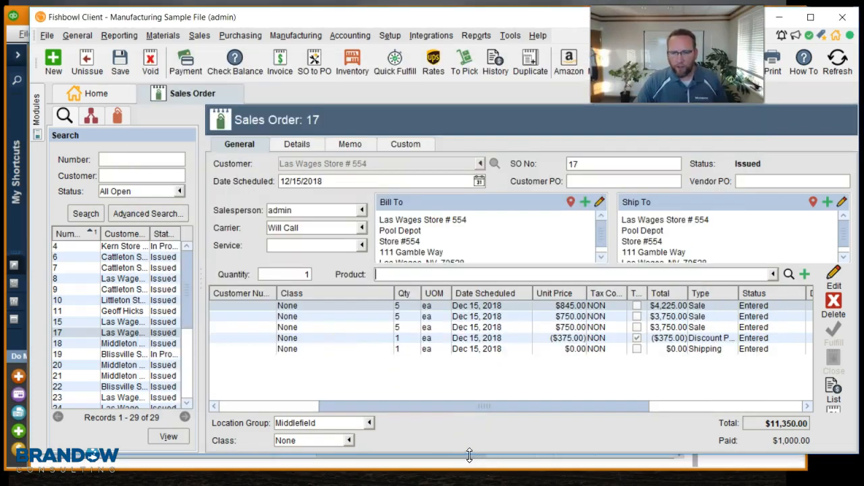
Step: Record a second $1,000 credit card payment, entering the card number, CVC and name on card, and process it
{"action": "left_click_drag", "start_coordinate": [470, 454], "coordinate": [470, 478]}
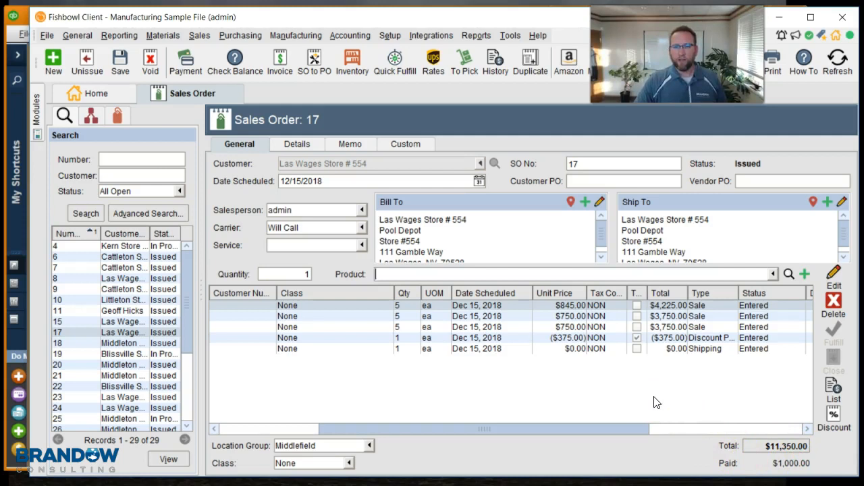
{"action": "left_click", "coordinate": [195, 64]}
{"action": "left_click", "coordinate": [588, 386]}
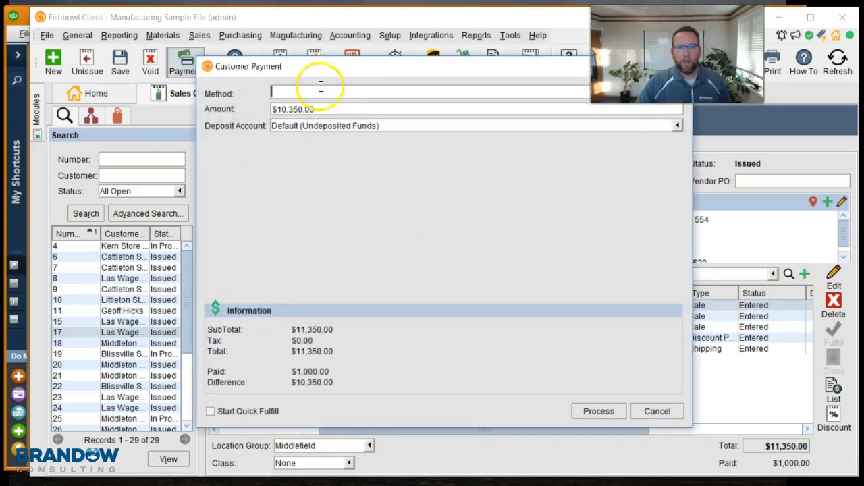
{"action": "left_click", "coordinate": [312, 89]}
{"action": "type", "text": "10"}
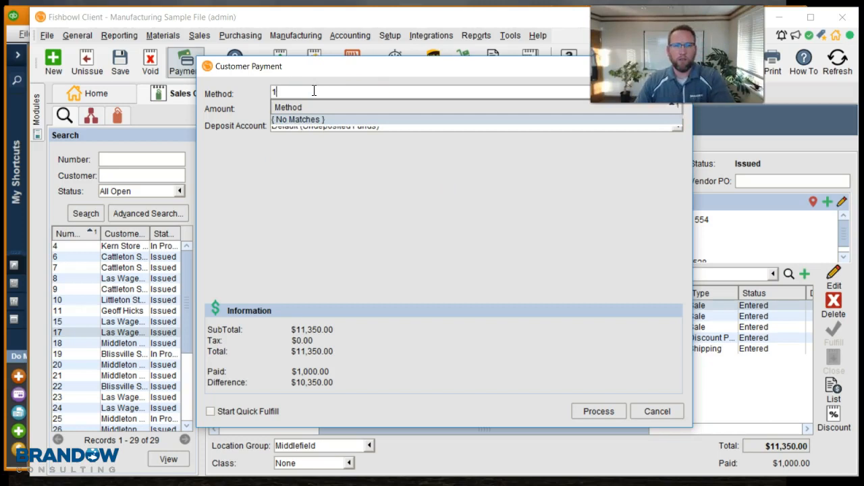
{"action": "key", "text": "BackSpace"}
{"action": "type", "text": "cre"}
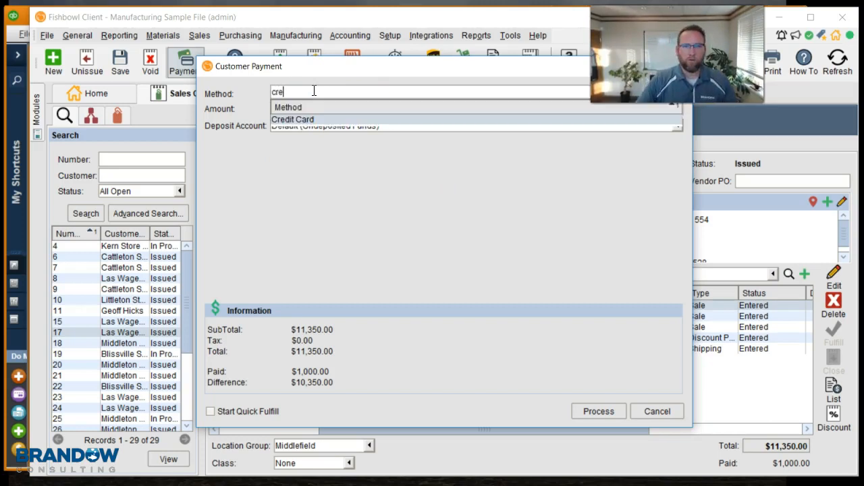
{"action": "left_click", "coordinate": [310, 121]}
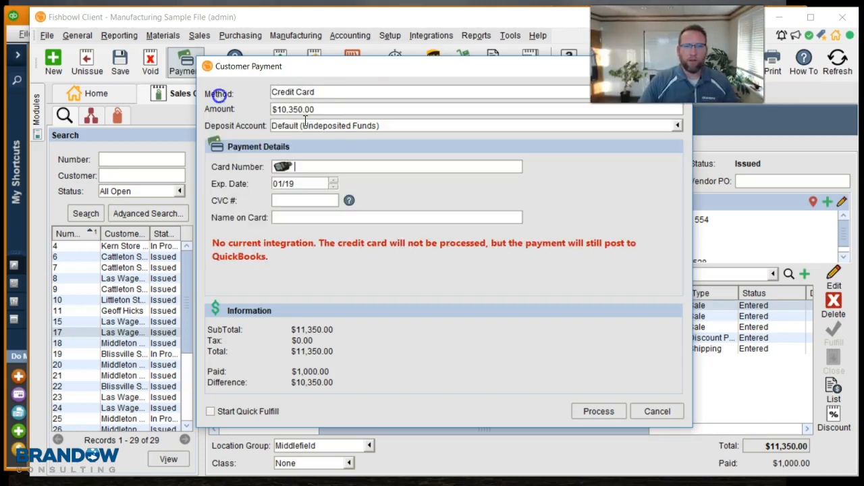
{"action": "left_click", "coordinate": [282, 106]}
{"action": "left_click", "coordinate": [333, 106]}
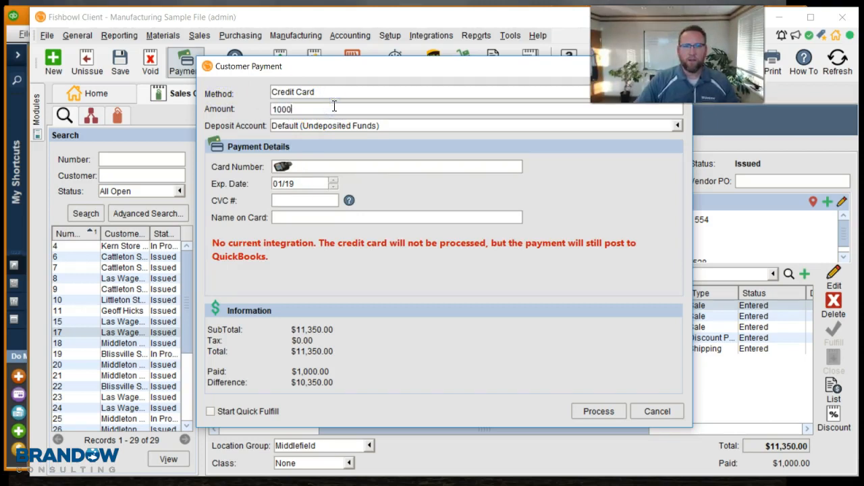
{"action": "left_click", "coordinate": [334, 166]}
{"action": "type", "text": "4111111111111111"}
{"action": "left_click", "coordinate": [301, 201]}
{"action": "left_click", "coordinate": [604, 412]}
{"action": "left_click", "coordinate": [443, 270]}
{"action": "left_click", "coordinate": [313, 200]}
{"action": "type", "text": "123"}
{"action": "left_click", "coordinate": [314, 217]}
{"action": "type", "text": "123"}
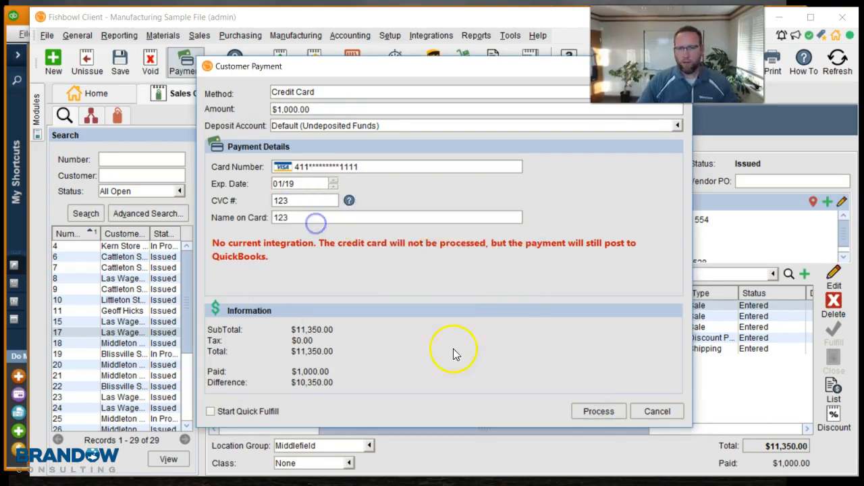
{"action": "left_click", "coordinate": [598, 413]}
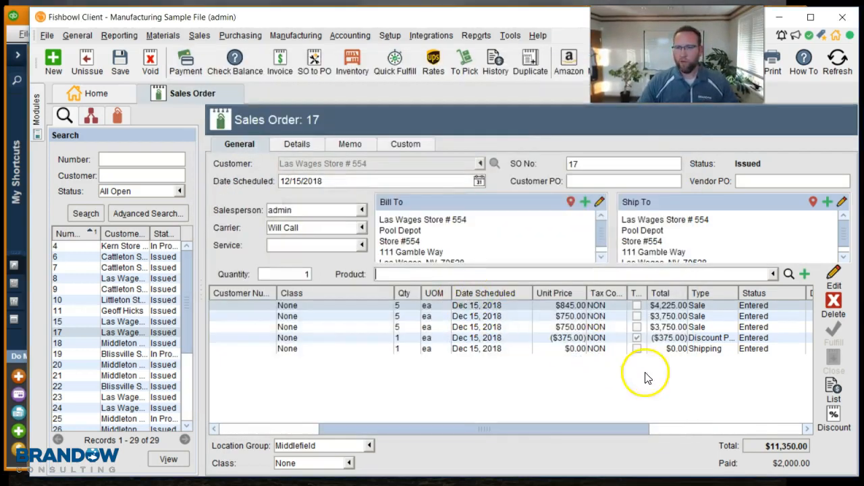
Step: Preview the order's invoice once more, review its totals, and close the preview
{"action": "left_click", "coordinate": [275, 61]}
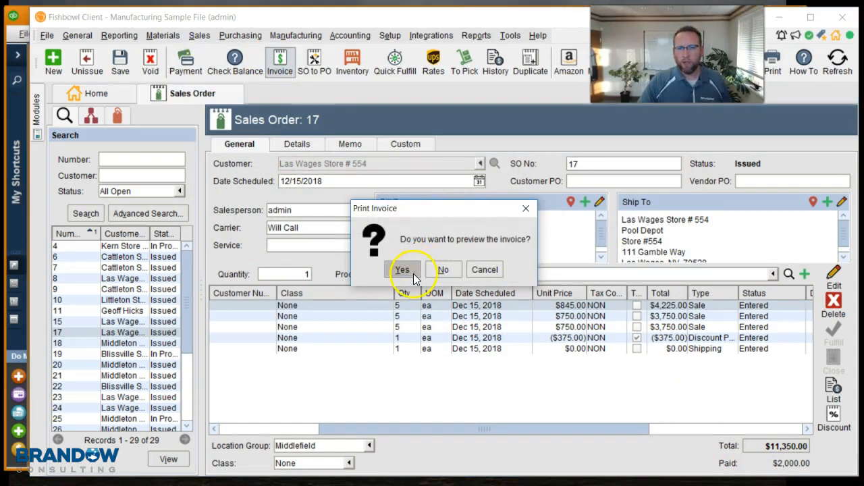
{"action": "left_click", "coordinate": [410, 272]}
{"action": "left_click_drag", "start_coordinate": [742, 172], "coordinate": [736, 304]}
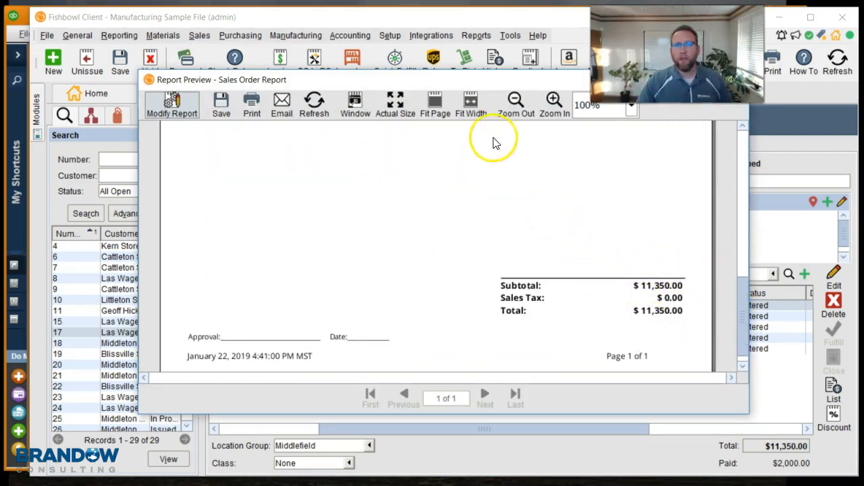
{"action": "left_click_drag", "start_coordinate": [518, 75], "coordinate": [473, 106]}
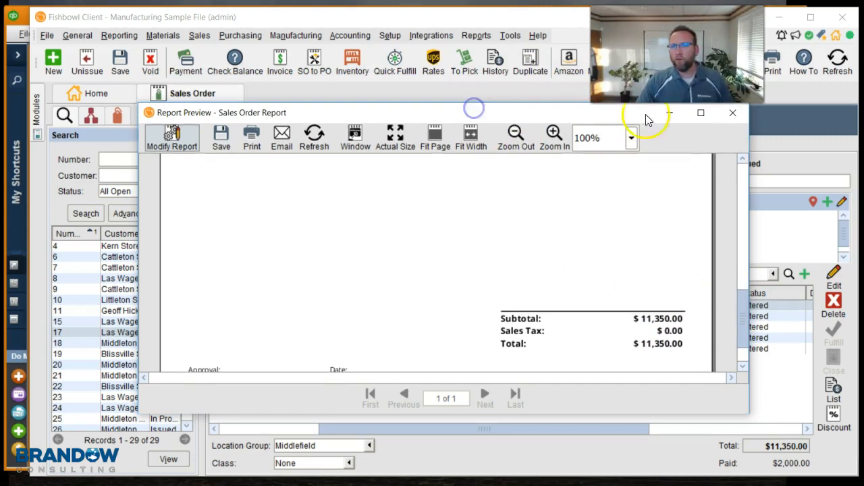
{"action": "left_click", "coordinate": [733, 113]}
Step: Open the POS Receipt report for the order, review its payment lines, and close it
{"action": "left_click", "coordinate": [477, 35]}
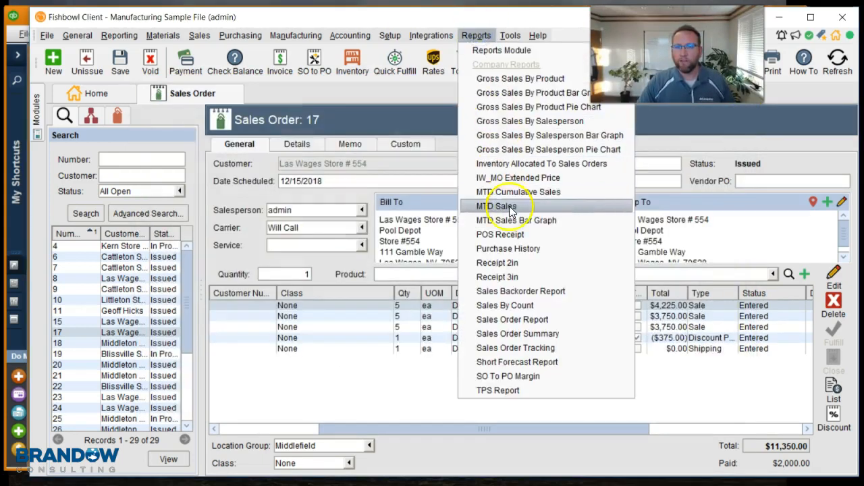
{"action": "left_click", "coordinate": [514, 238]}
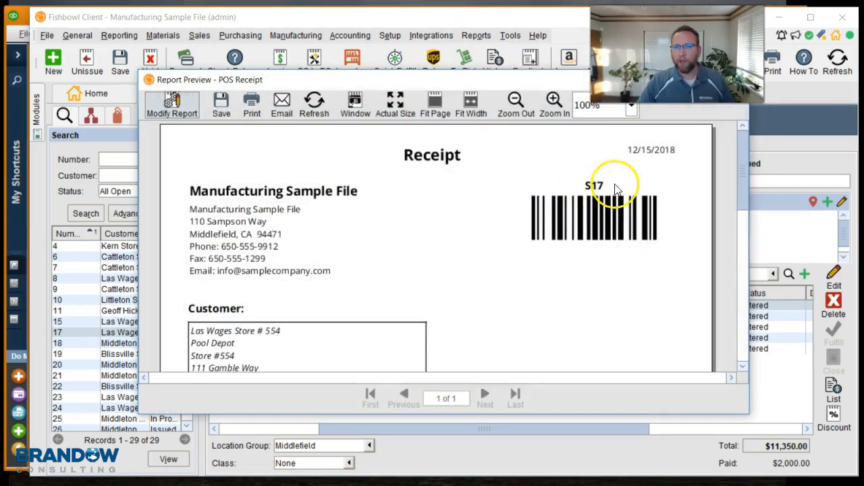
{"action": "left_click_drag", "start_coordinate": [742, 169], "coordinate": [726, 305]}
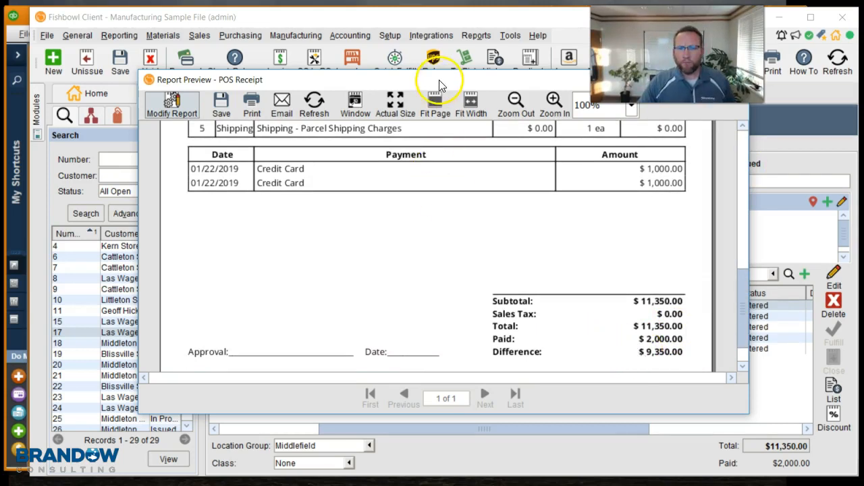
{"action": "left_click_drag", "start_coordinate": [439, 80], "coordinate": [390, 111]}
{"action": "left_click", "coordinate": [682, 113]}
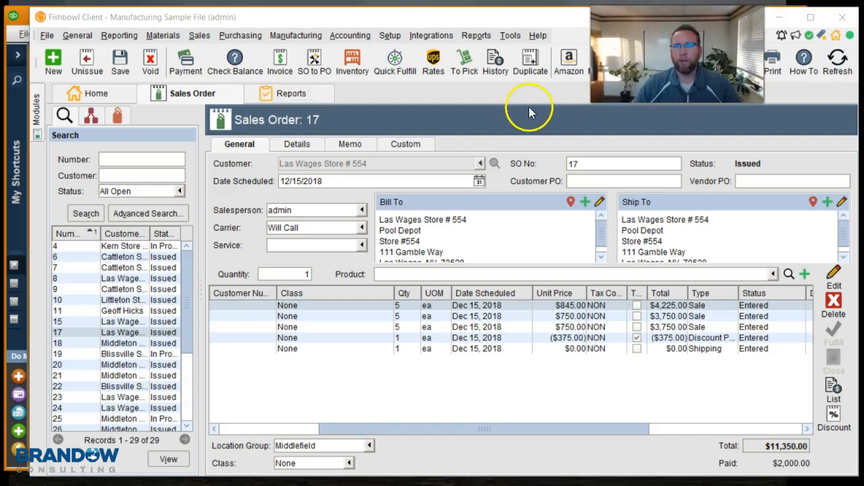
Step: Open the Deposit Invoice report preview for the sales order
{"action": "left_click", "coordinate": [510, 35]}
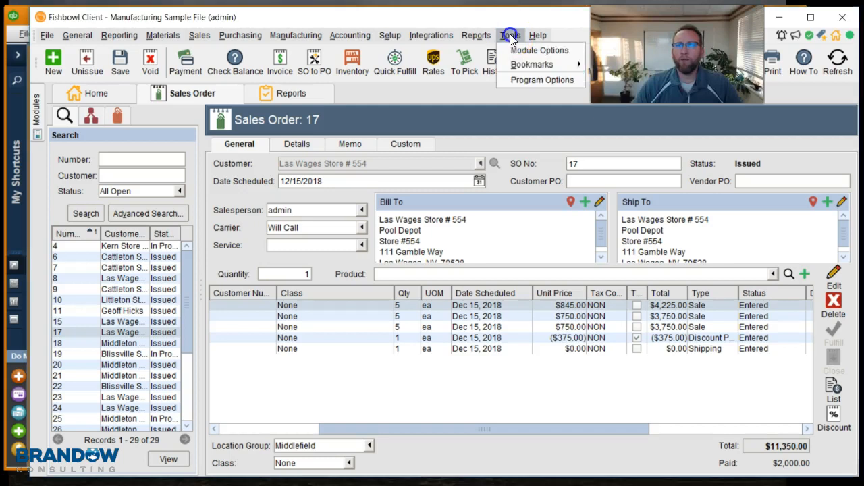
{"action": "mouse_move", "coordinate": [498, 35]}
{"action": "left_click", "coordinate": [480, 79]}
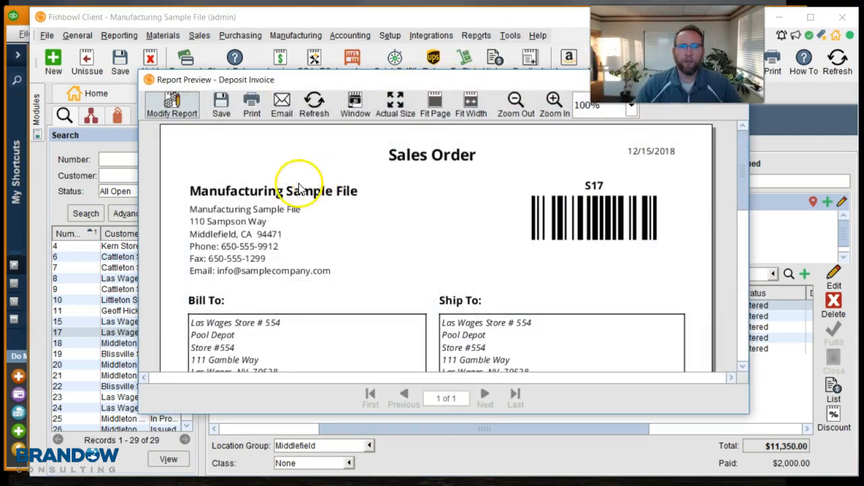
Step: Modify the Deposit Invoice report to set Percent Due to 30 and enable Is Invoice, then review its totals
{"action": "left_click", "coordinate": [172, 105]}
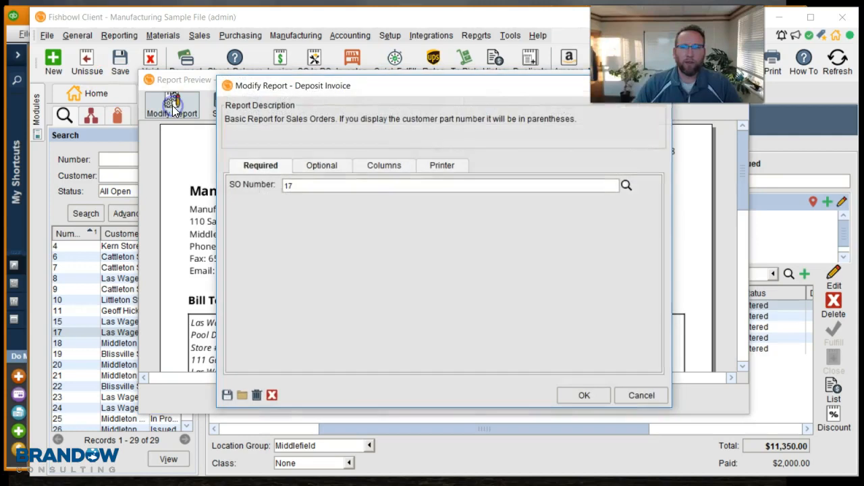
{"action": "left_click", "coordinate": [322, 167]}
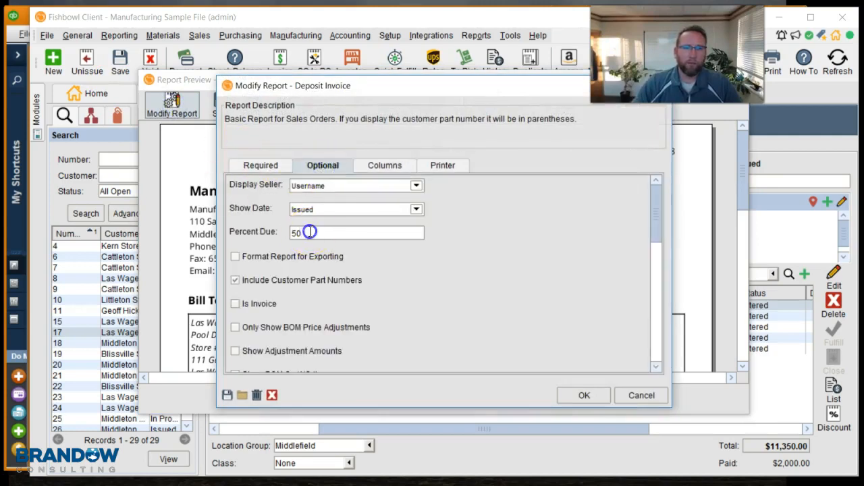
{"action": "type", "text": "30"}
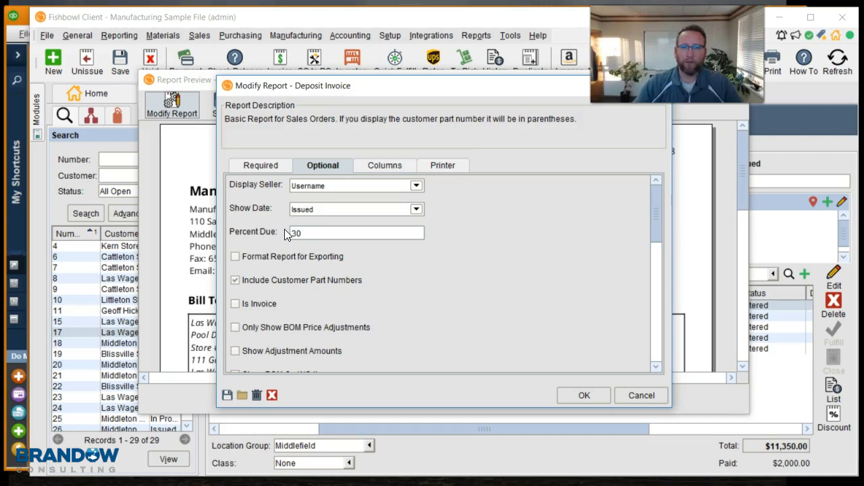
{"action": "left_click", "coordinate": [235, 304]}
{"action": "left_click", "coordinate": [574, 395]}
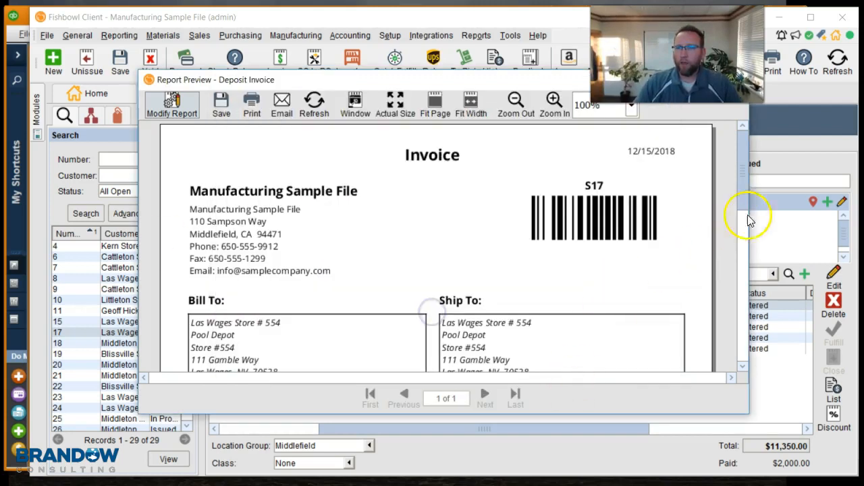
{"action": "left_click_drag", "start_coordinate": [743, 172], "coordinate": [741, 329]}
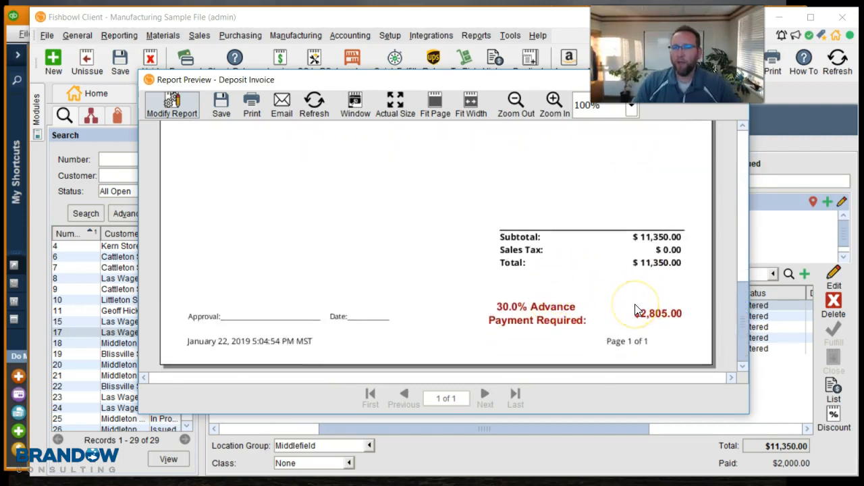
Step: Close the Deposit Invoice preview and scroll through the sales order's line items
{"action": "left_click_drag", "start_coordinate": [560, 81], "coordinate": [485, 116]}
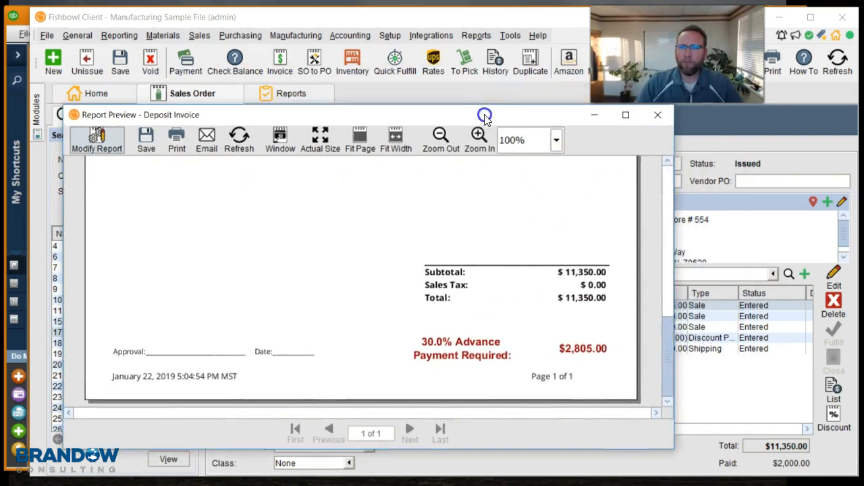
{"action": "left_click", "coordinate": [667, 120]}
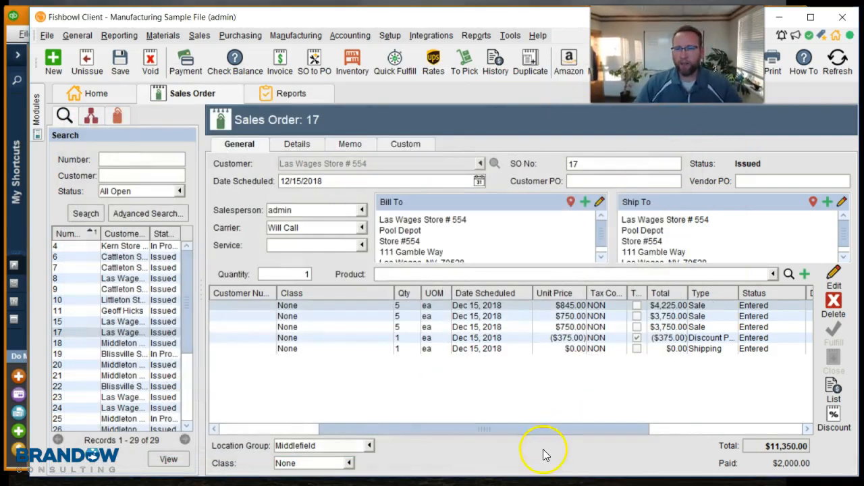
{"action": "left_click_drag", "start_coordinate": [543, 431], "coordinate": [428, 437]}
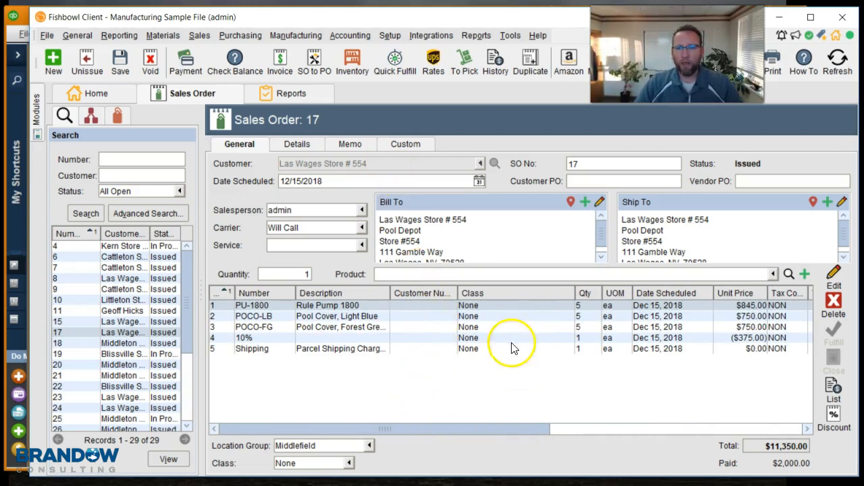
Step: Create the pick for the sales order, finish picking the available pool covers, and send them to shipping
{"action": "left_click", "coordinate": [466, 65]}
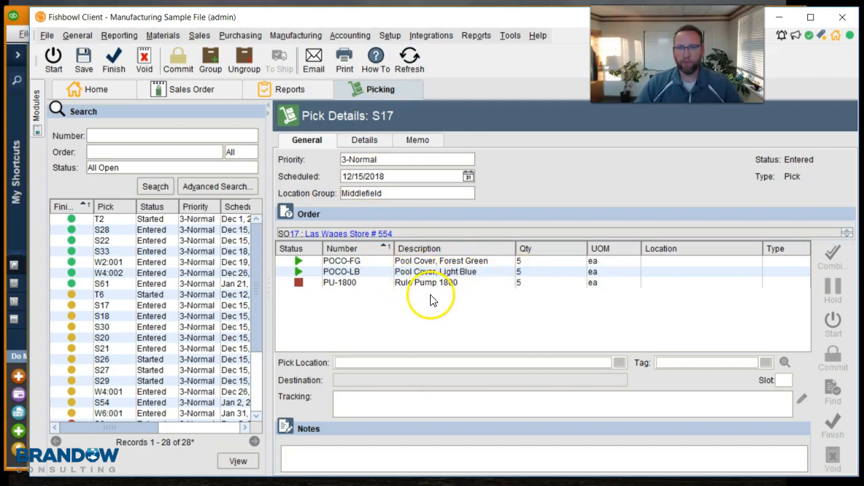
{"action": "left_click", "coordinate": [110, 64]}
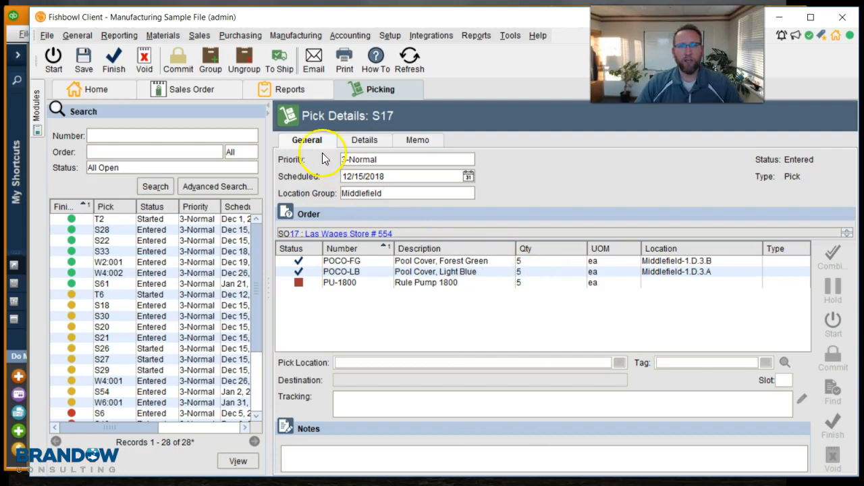
{"action": "left_click", "coordinate": [280, 64]}
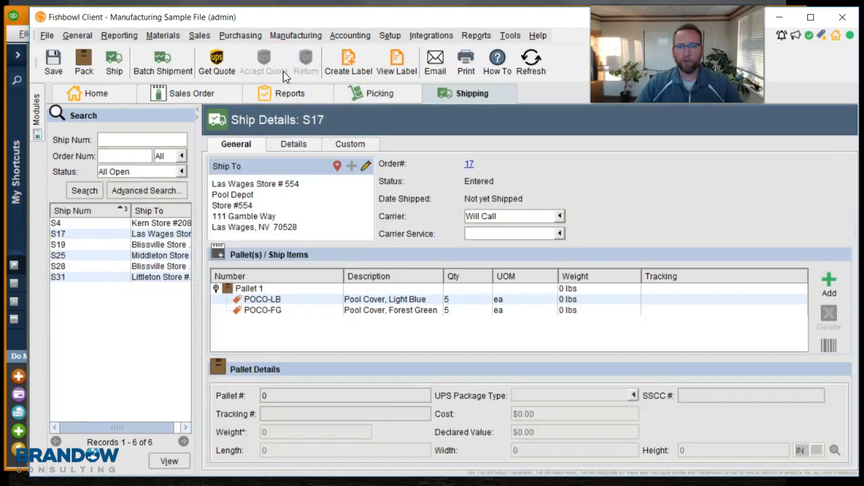
Step: Open the Shipping Invoice report preview for shipment S17, review its items and totals, and close it
{"action": "left_click", "coordinate": [483, 37]}
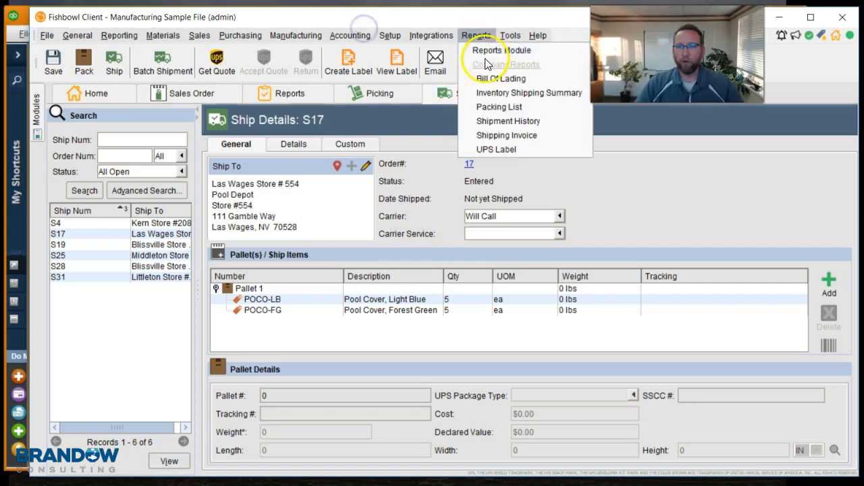
{"action": "left_click", "coordinate": [503, 135]}
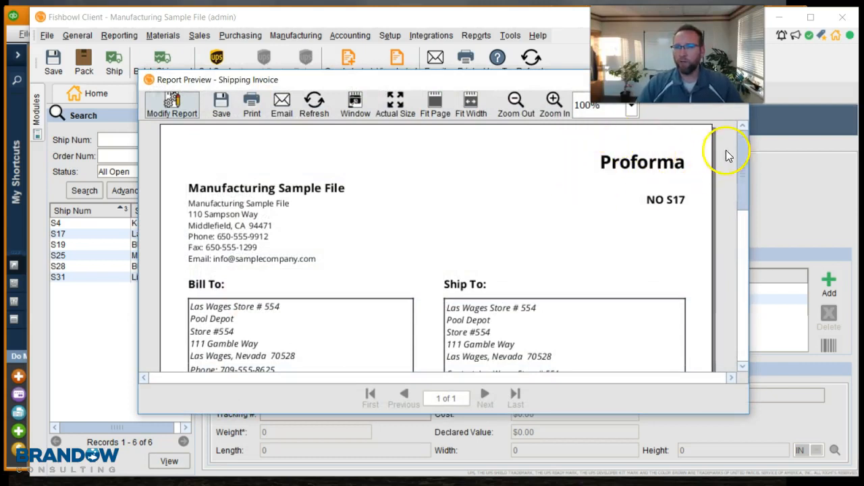
{"action": "left_click", "coordinate": [743, 153]}
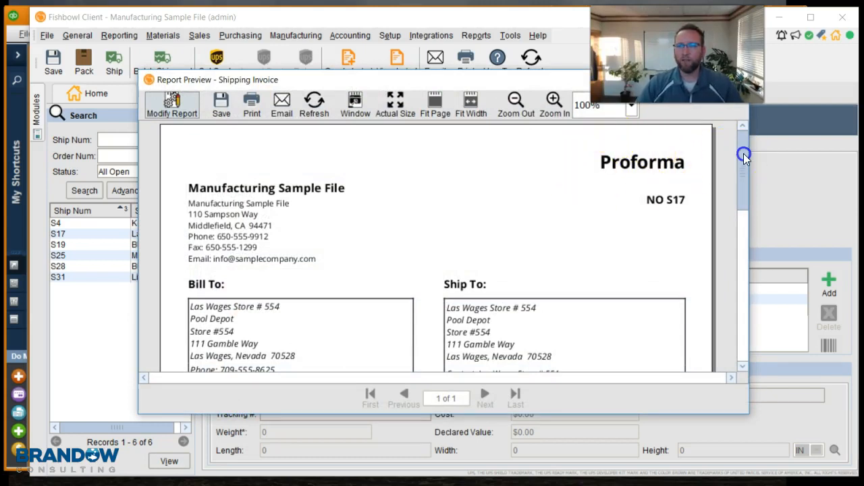
{"action": "left_click_drag", "start_coordinate": [744, 154], "coordinate": [734, 242]}
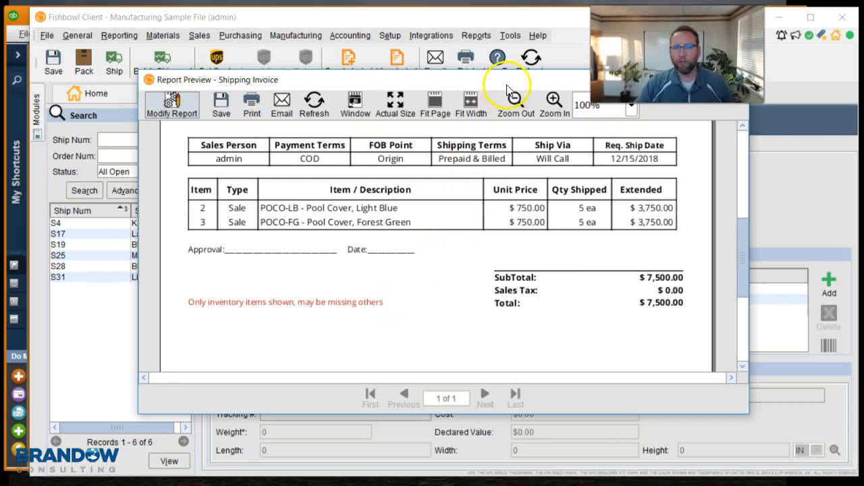
{"action": "left_click_drag", "start_coordinate": [509, 77], "coordinate": [495, 140]}
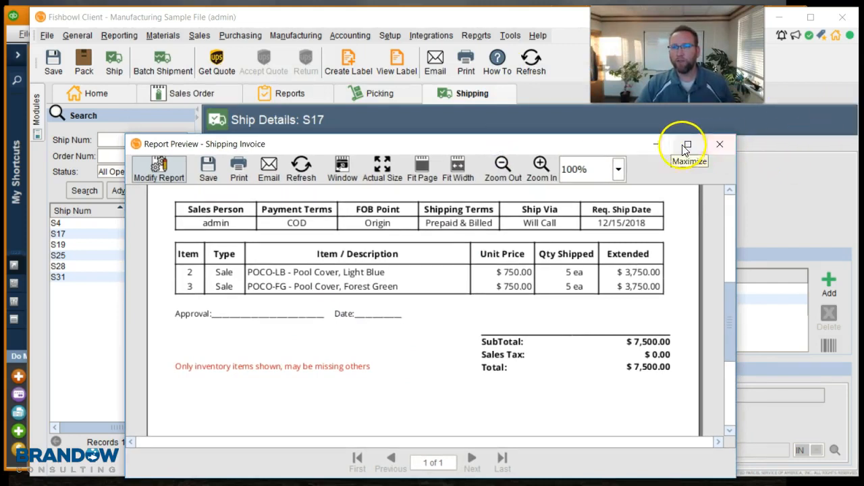
{"action": "left_click_drag", "start_coordinate": [600, 145], "coordinate": [597, 133]}
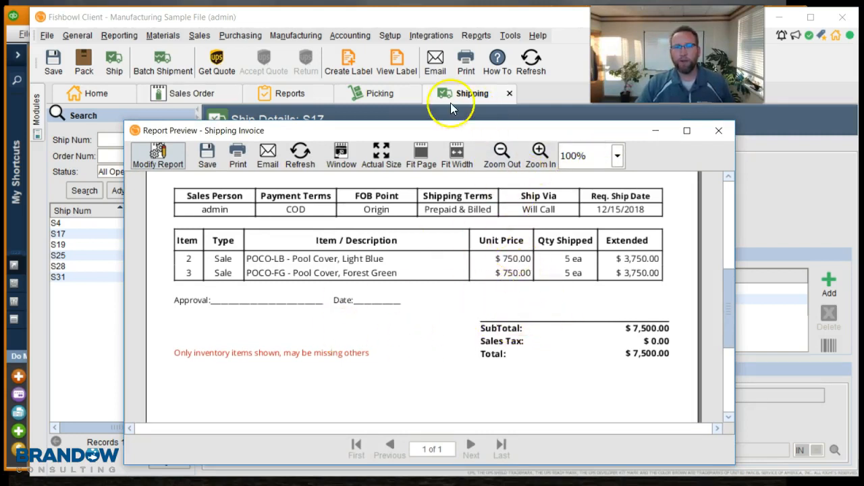
{"action": "left_click_drag", "start_coordinate": [472, 135], "coordinate": [466, 113]}
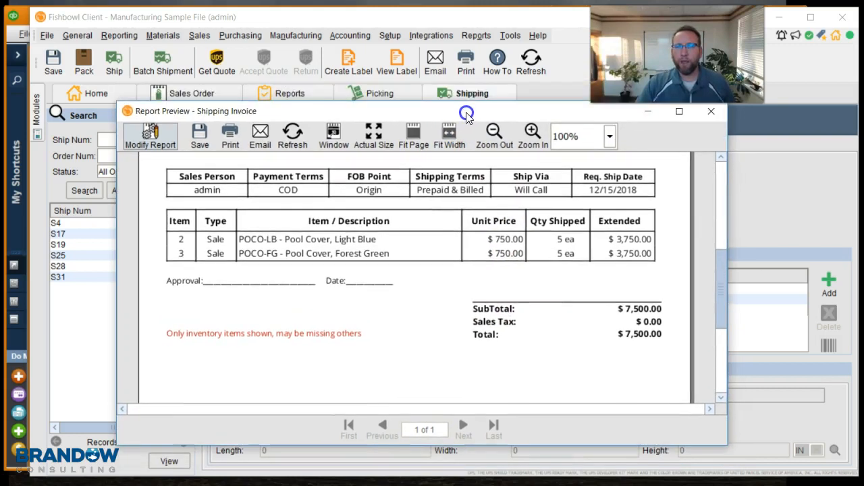
{"action": "left_click", "coordinate": [712, 113]}
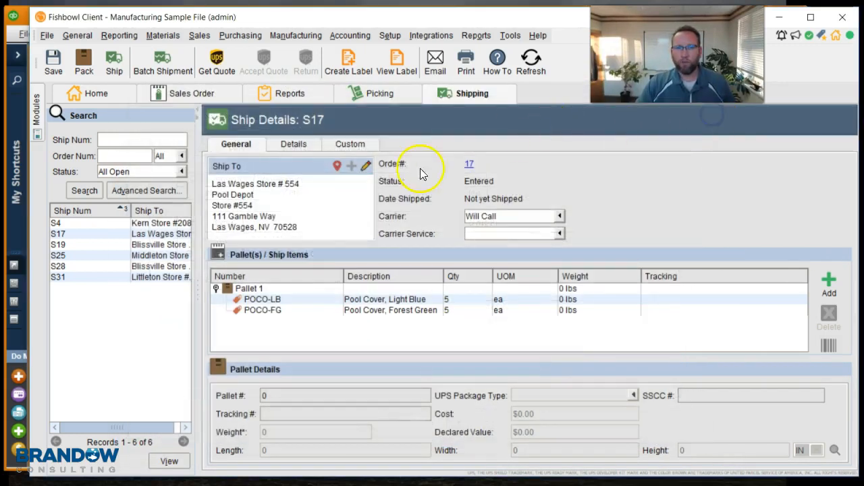
Step: Ship shipment S17, finishing the Ship Items wizard without sending email notifications
{"action": "left_click", "coordinate": [113, 63]}
{"action": "left_click", "coordinate": [593, 381]}
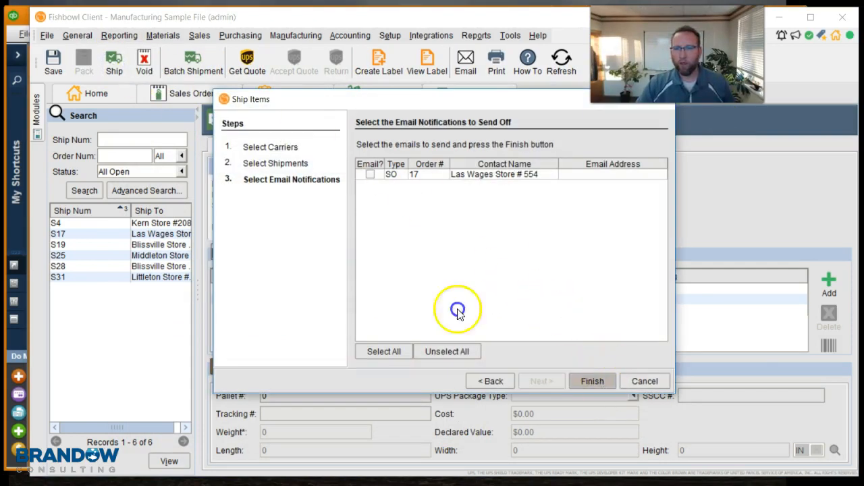
{"action": "left_click", "coordinate": [570, 366]}
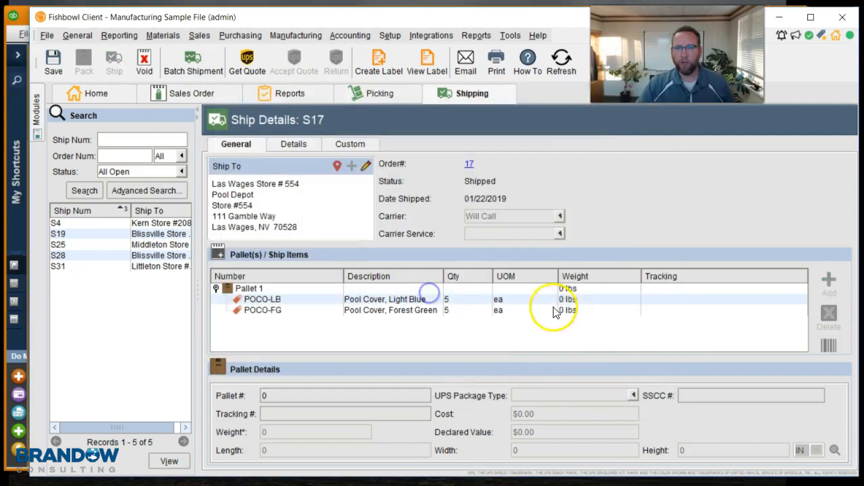
Step: Open the Shipping Invoice report for the shipped order and review its line items and totals
{"action": "left_click", "coordinate": [480, 37]}
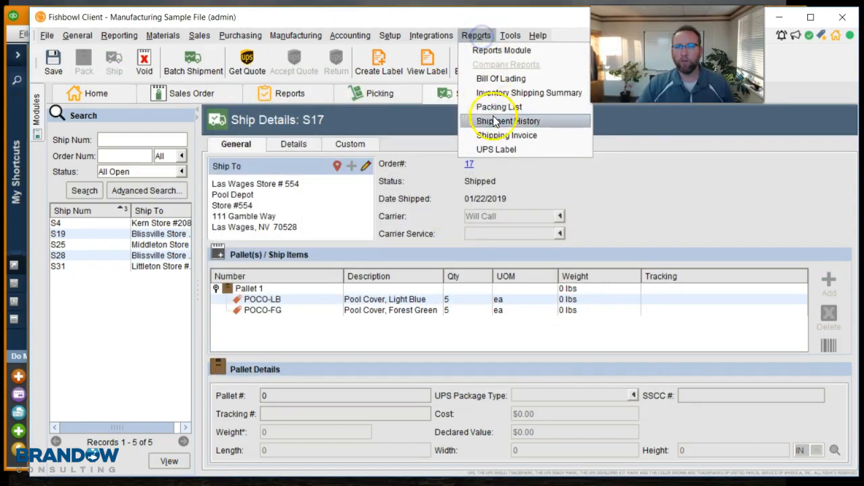
{"action": "left_click", "coordinate": [508, 136]}
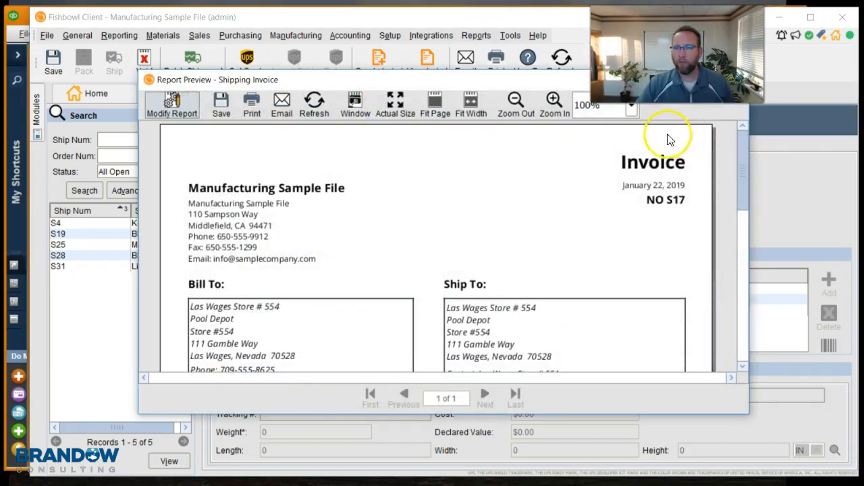
{"action": "left_click_drag", "start_coordinate": [743, 155], "coordinate": [738, 250]}
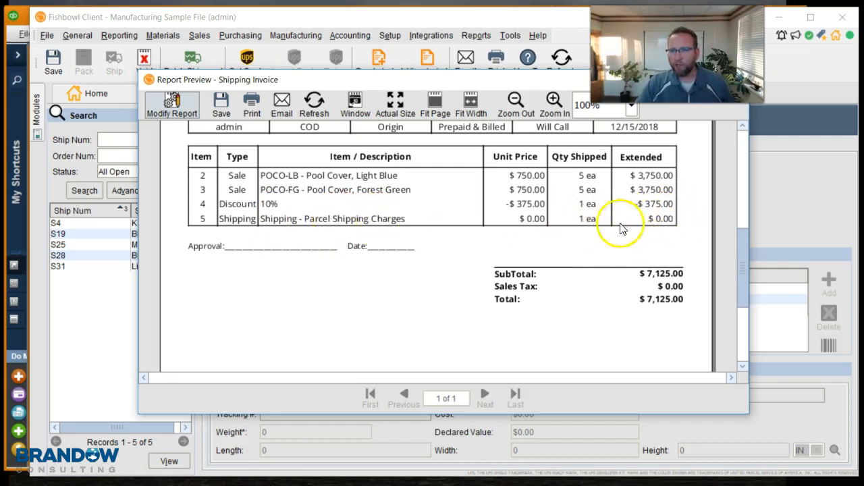
{"action": "left_click", "coordinate": [764, 210]}
Step: Inspect the shipping line's unit price on the sales order, then return to the shipment
{"action": "left_click", "coordinate": [194, 94]}
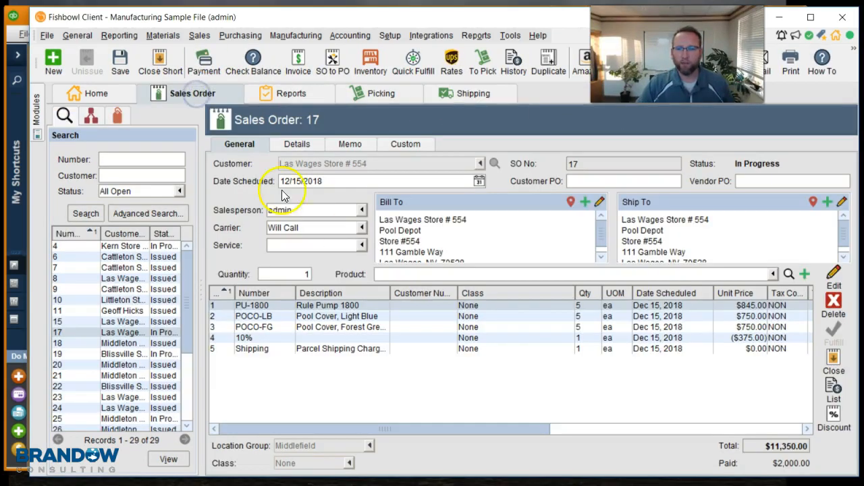
{"action": "left_click", "coordinate": [735, 349]}
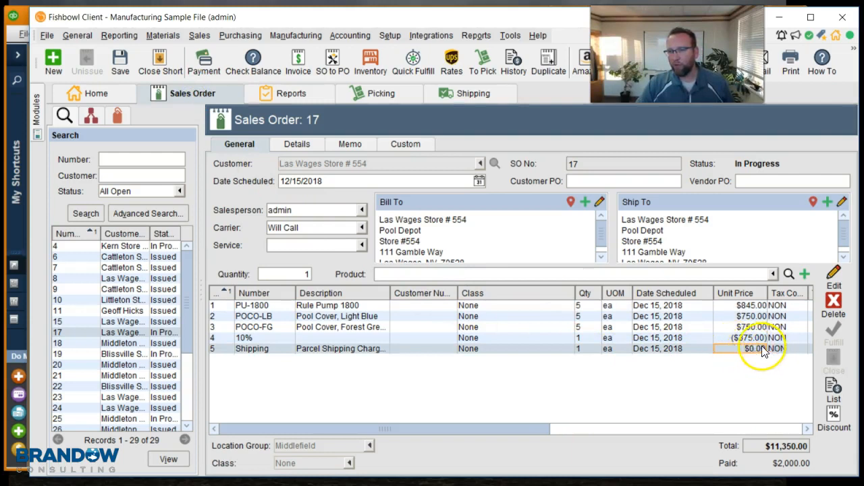
{"action": "left_click", "coordinate": [752, 349]}
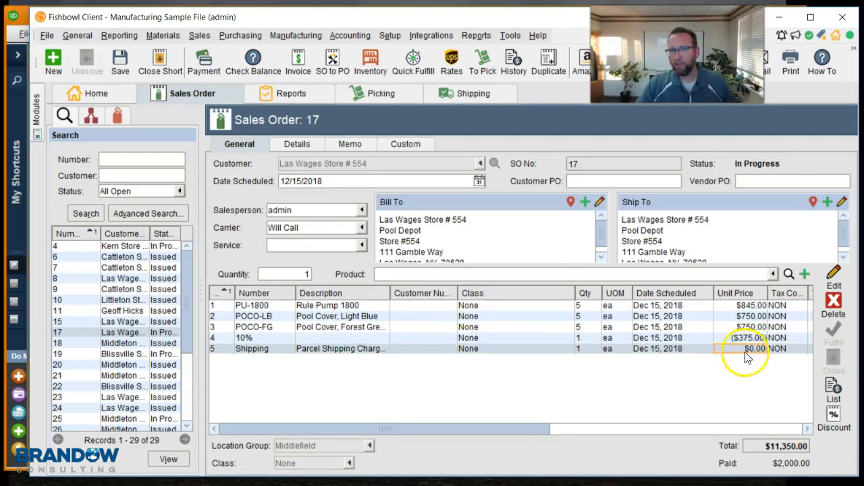
{"action": "left_click", "coordinate": [468, 93]}
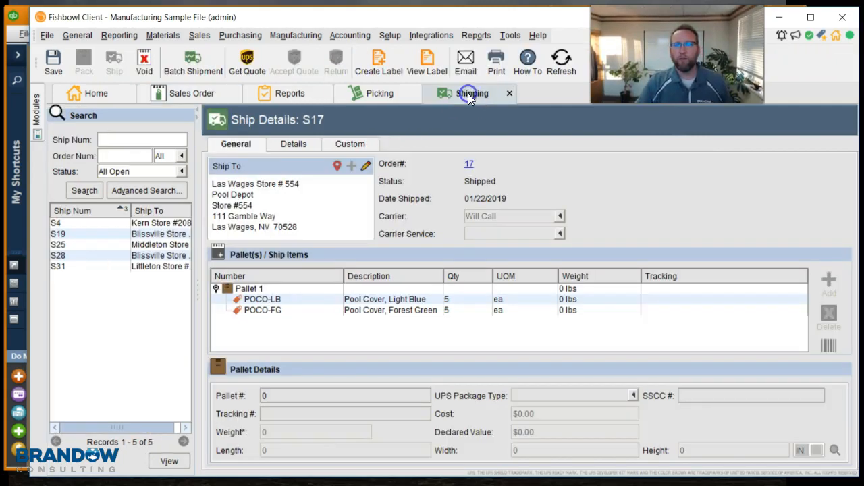
Step: Open the Shipping Invoice report again, review its line items, totals and header, and close it
{"action": "left_click", "coordinate": [482, 37]}
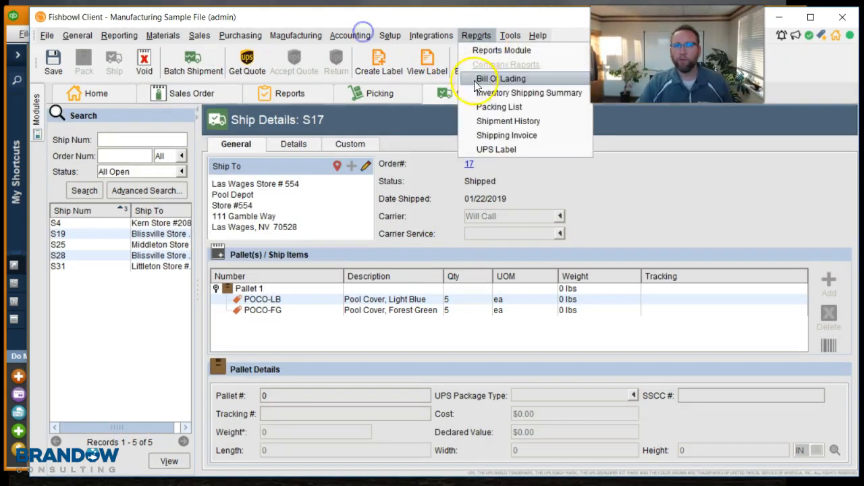
{"action": "left_click", "coordinate": [491, 135]}
{"action": "left_click_drag", "start_coordinate": [750, 172], "coordinate": [741, 261]}
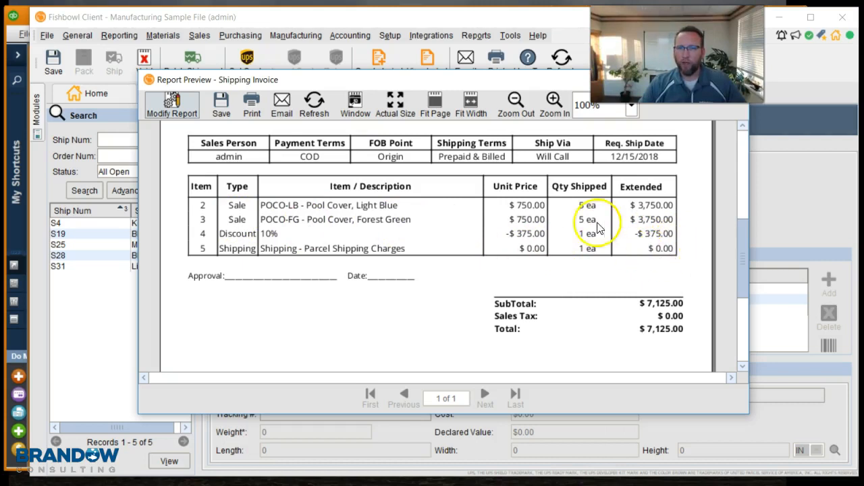
{"action": "mouse_move", "coordinate": [745, 266]}
{"action": "left_mouse_down"}
{"action": "mouse_move", "coordinate": [745, 175]}
{"action": "mouse_move", "coordinate": [737, 280]}
{"action": "left_mouse_up"}
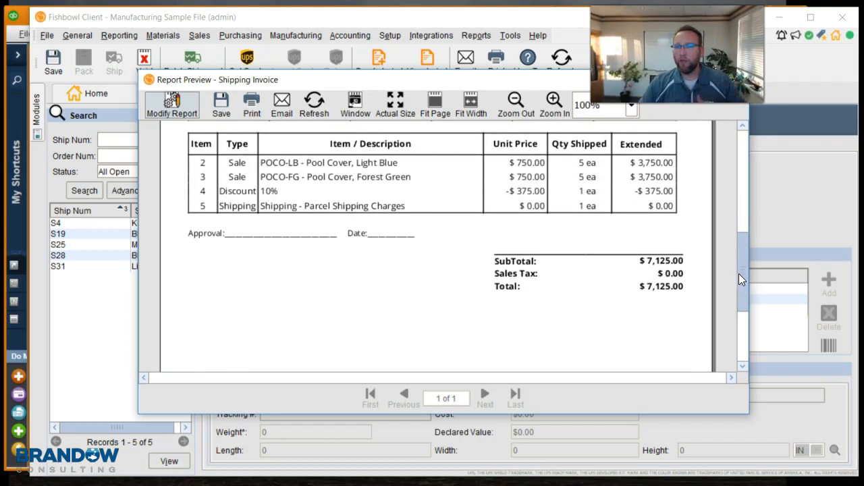
{"action": "left_click_drag", "start_coordinate": [745, 271], "coordinate": [742, 257]}
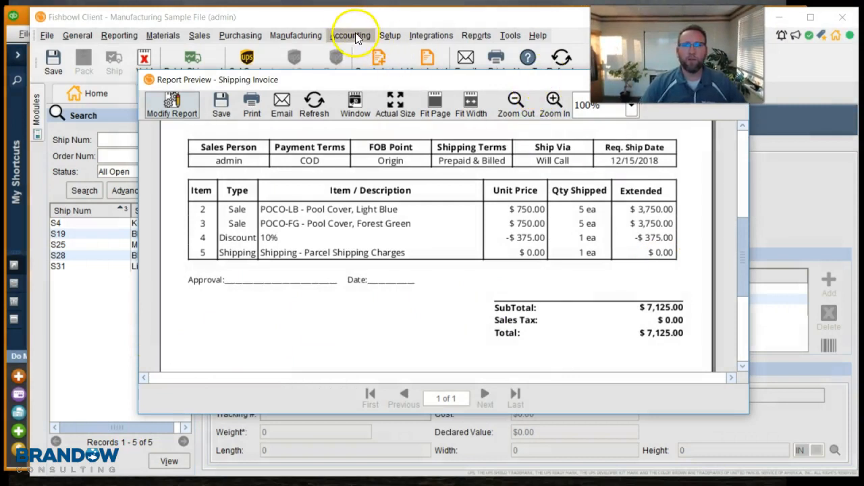
{"action": "left_click_drag", "start_coordinate": [742, 272], "coordinate": [749, 169]}
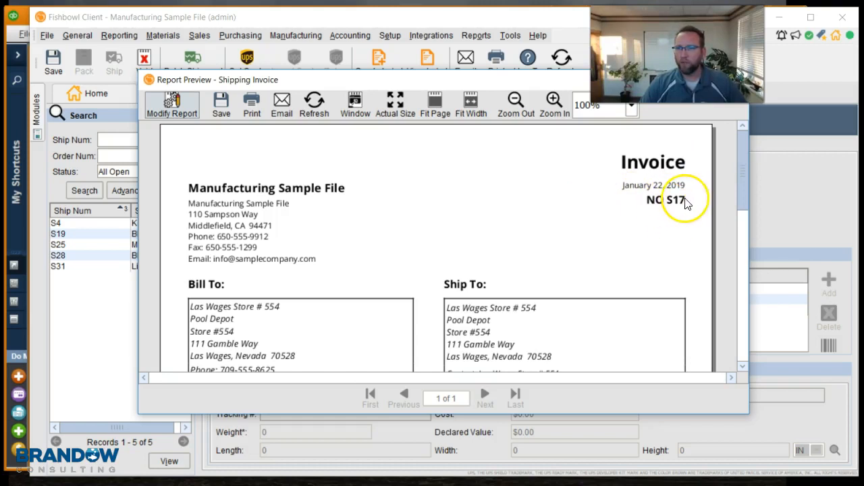
{"action": "left_click_drag", "start_coordinate": [517, 81], "coordinate": [492, 135]}
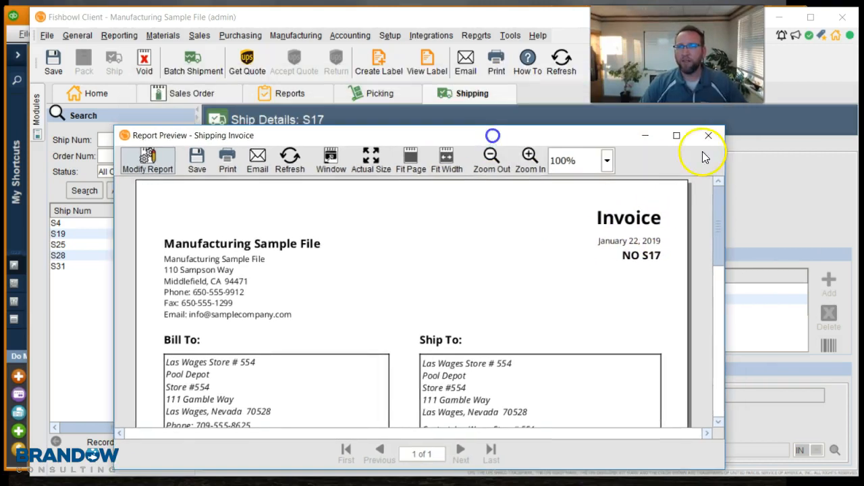
{"action": "left_click", "coordinate": [709, 136]}
Step: Run the standard export in Accounting Integration to post the pending transactions, then return to the sales order
{"action": "left_click", "coordinate": [349, 35]}
{"action": "left_click", "coordinate": [358, 50]}
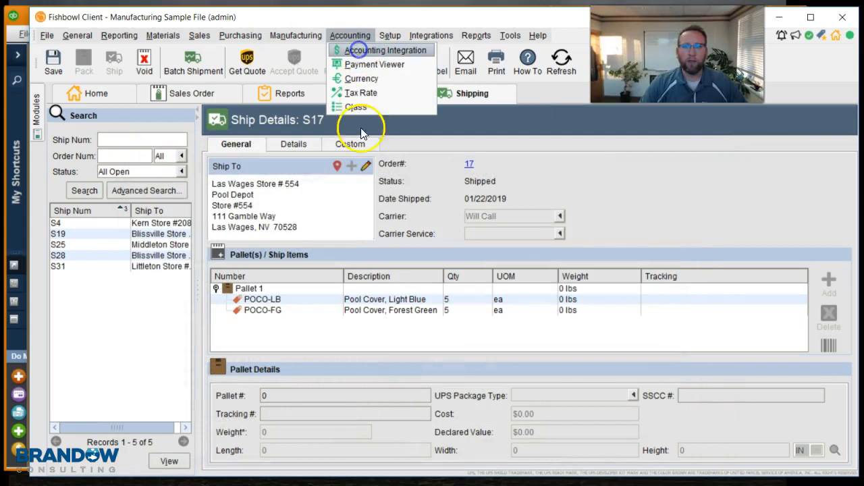
{"action": "left_click", "coordinate": [79, 202]}
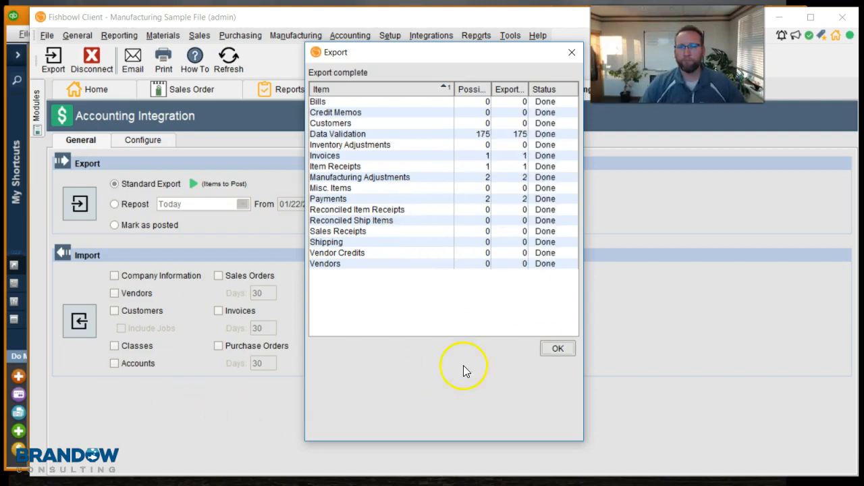
{"action": "left_click", "coordinate": [559, 349]}
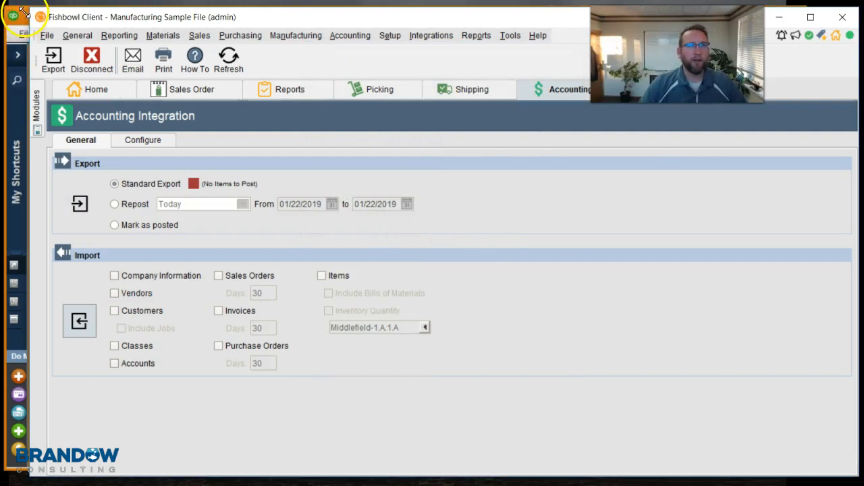
{"action": "left_click", "coordinate": [203, 90]}
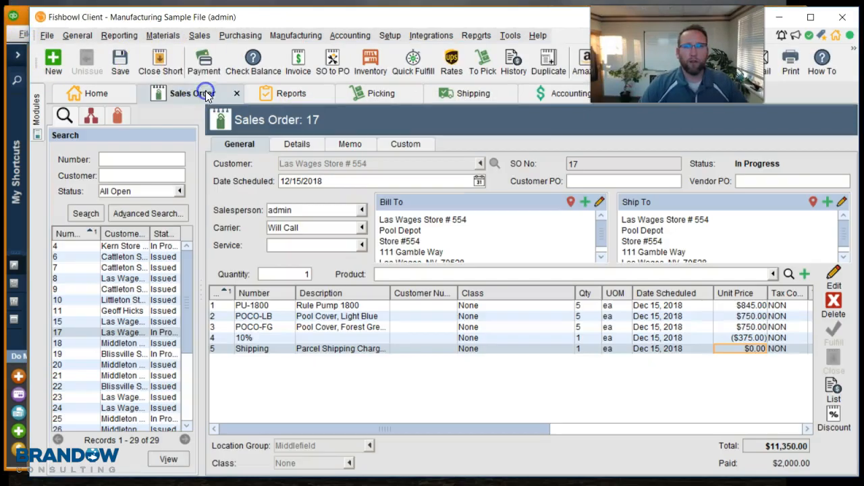
Step: Switch to QuickBooks and run an advanced Find on transactions with memo filter 17
{"action": "left_click", "coordinate": [12, 15]}
{"action": "left_click", "coordinate": [93, 15]}
{"action": "left_click", "coordinate": [48, 34]}
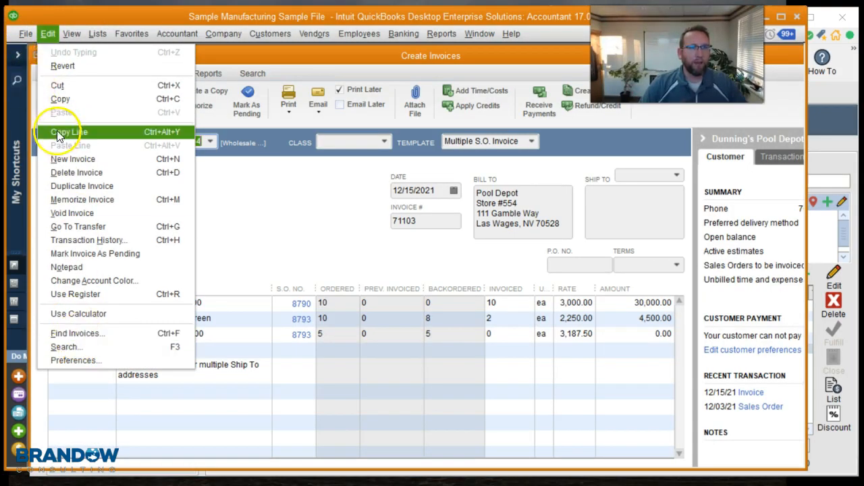
{"action": "left_click", "coordinate": [76, 333]}
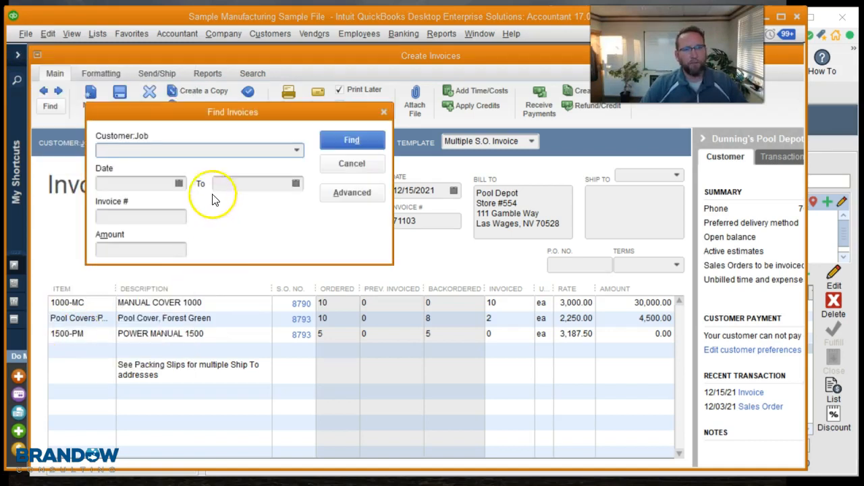
{"action": "left_click", "coordinate": [341, 193]}
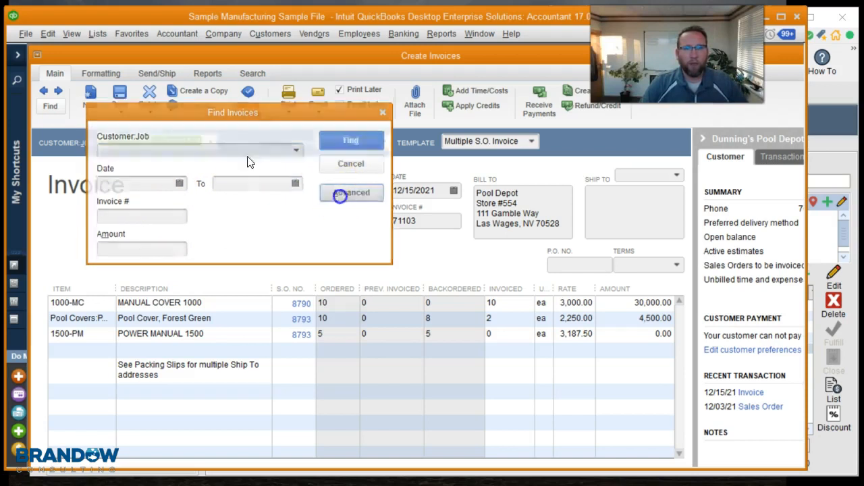
{"action": "left_click_drag", "start_coordinate": [130, 154], "coordinate": [127, 162]}
{"action": "left_click", "coordinate": [76, 188]}
{"action": "left_click", "coordinate": [170, 145]}
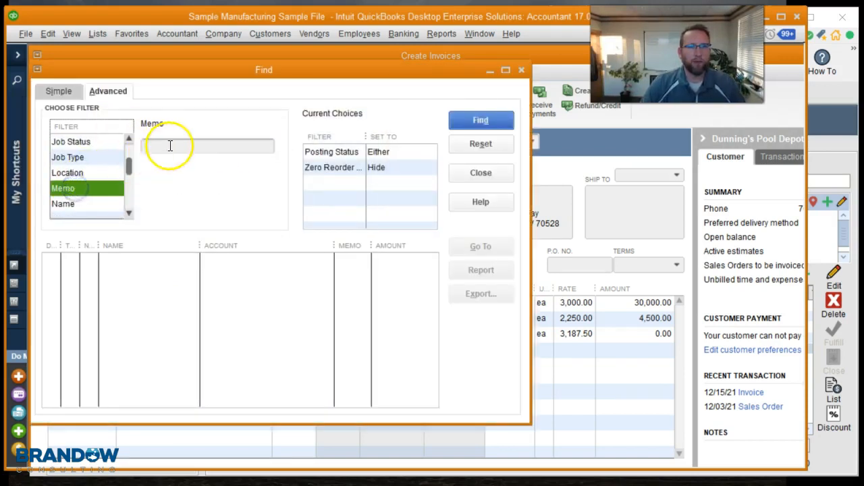
{"action": "type", "text": "17"}
{"action": "key", "text": "Return"}
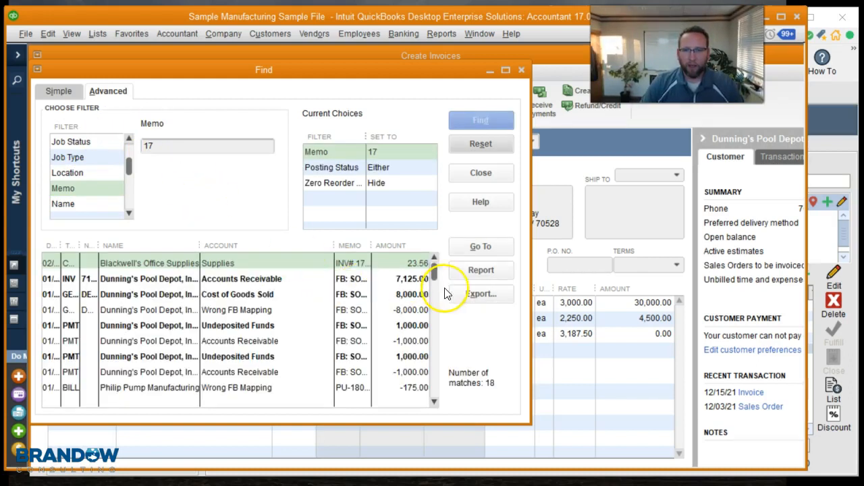
Step: Widen the results and open invoice 71112 for sales order 17
{"action": "left_click_drag", "start_coordinate": [531, 279], "coordinate": [784, 270]}
{"action": "left_click", "coordinate": [496, 279]}
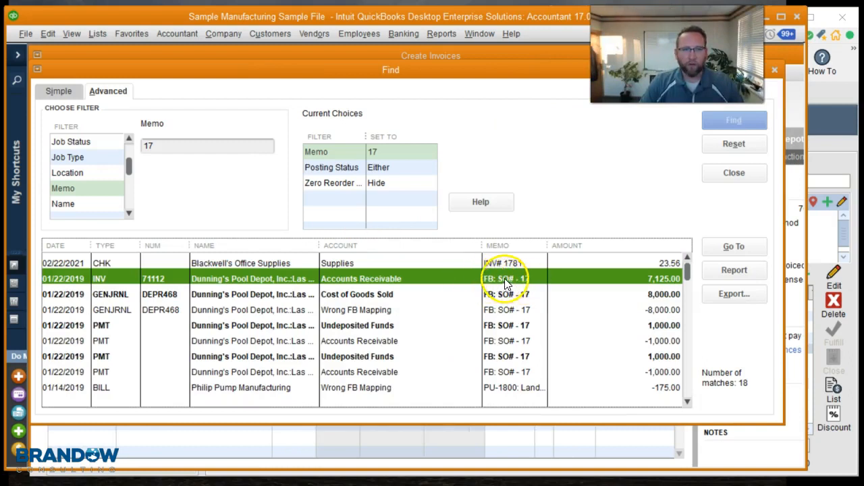
{"action": "double_click", "coordinate": [435, 282]}
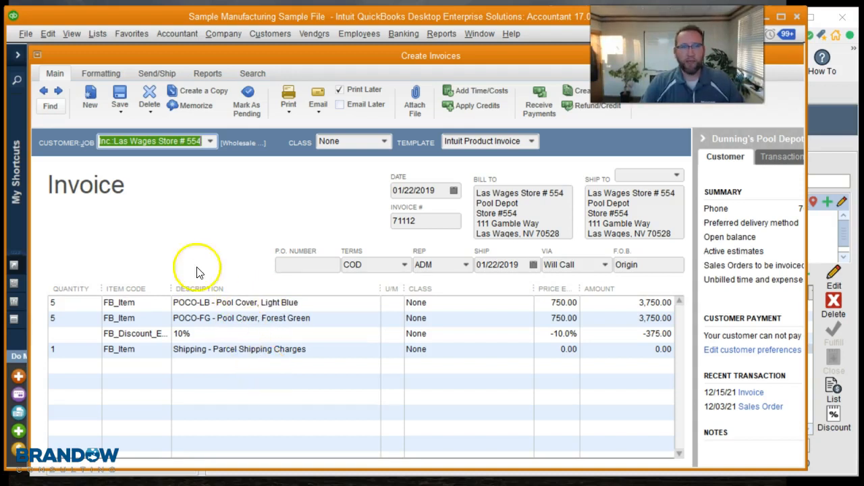
Step: Customize a copy of the invoice template: hide the Item column on print and retitle Description to Product - Description
{"action": "left_click", "coordinate": [100, 75]}
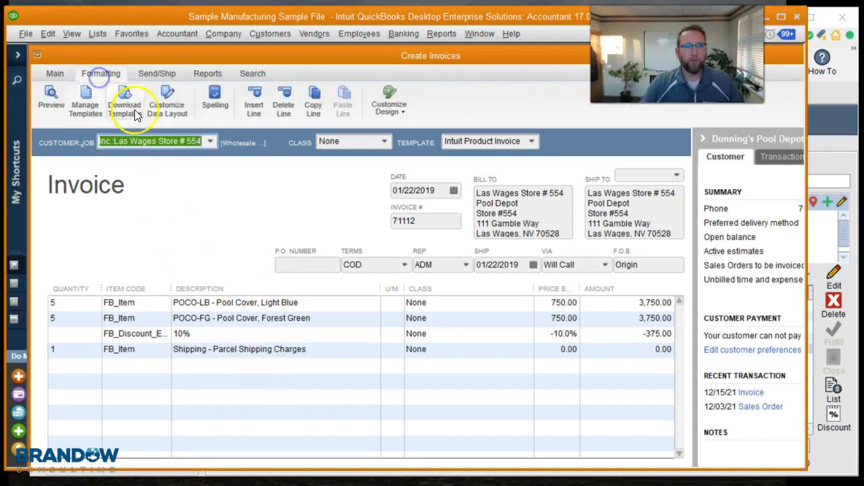
{"action": "left_click", "coordinate": [165, 110]}
{"action": "left_click", "coordinate": [372, 252]}
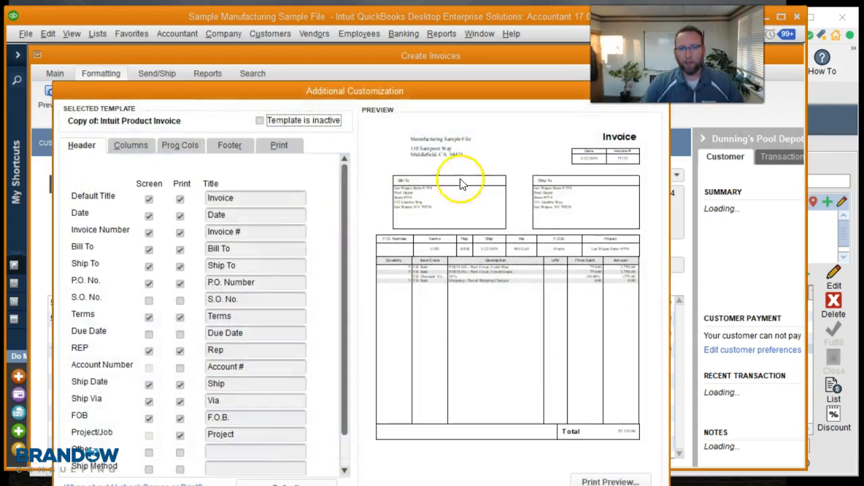
{"action": "left_click", "coordinate": [130, 145]}
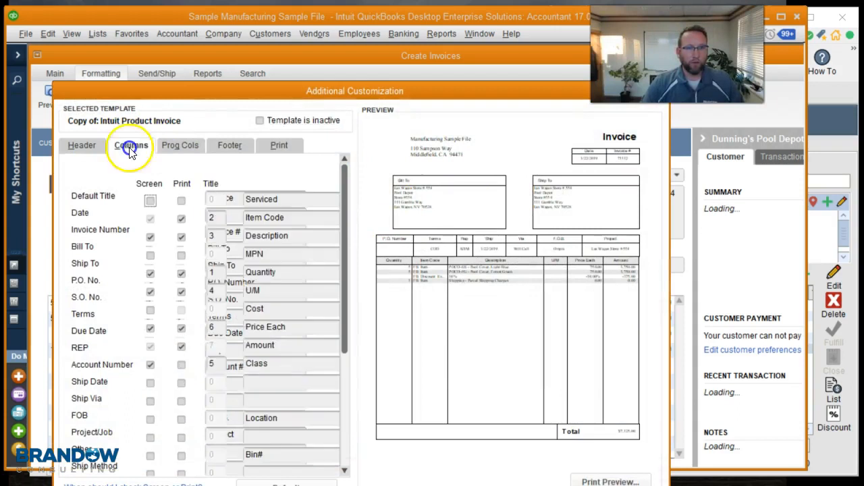
{"action": "left_click", "coordinate": [181, 219]}
{"action": "left_click", "coordinate": [405, 227]}
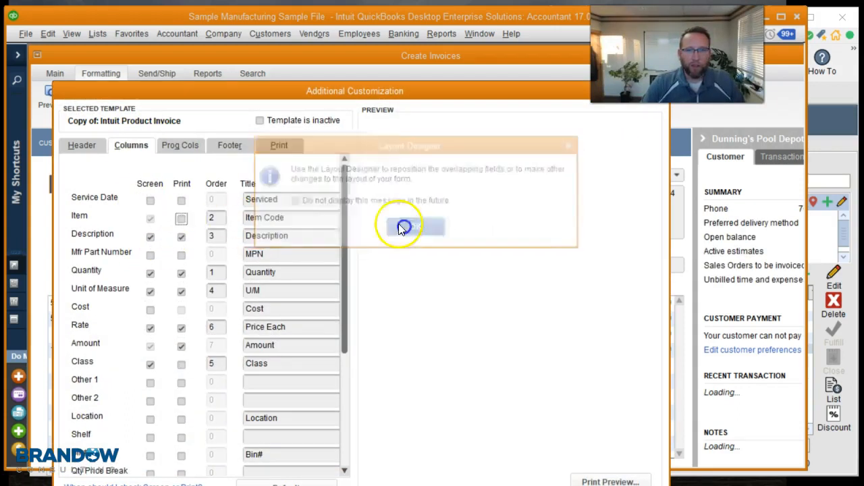
{"action": "left_click", "coordinate": [248, 236]}
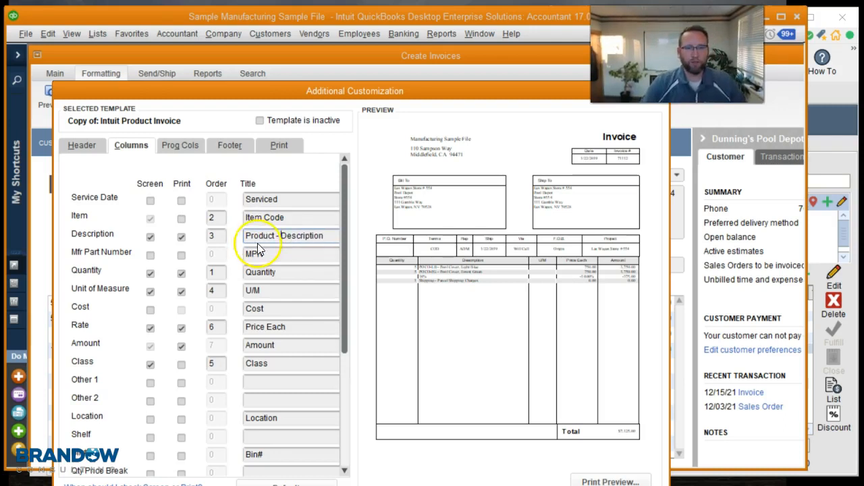
Step: Preview the customized invoice's print layout and save the template changes
{"action": "left_click_drag", "start_coordinate": [343, 225], "coordinate": [345, 253]}
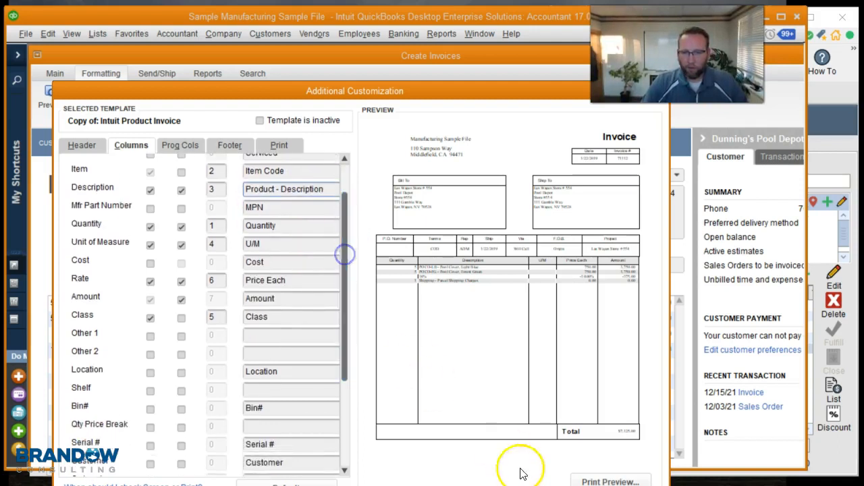
{"action": "left_click", "coordinate": [596, 480]}
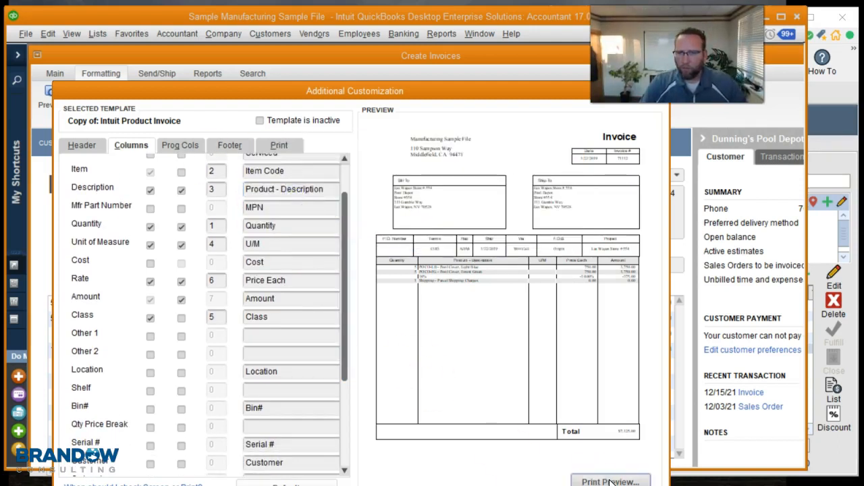
{"action": "left_click", "coordinate": [610, 482]}
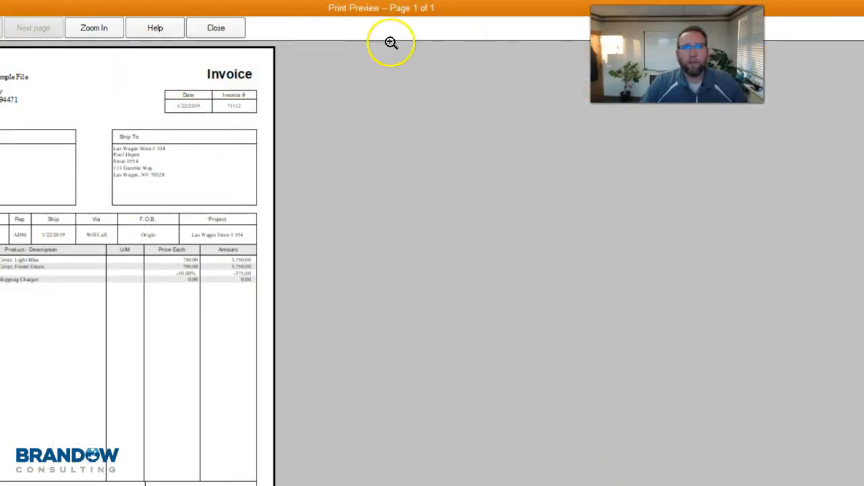
{"action": "left_click_drag", "start_coordinate": [280, 9], "coordinate": [518, 0]}
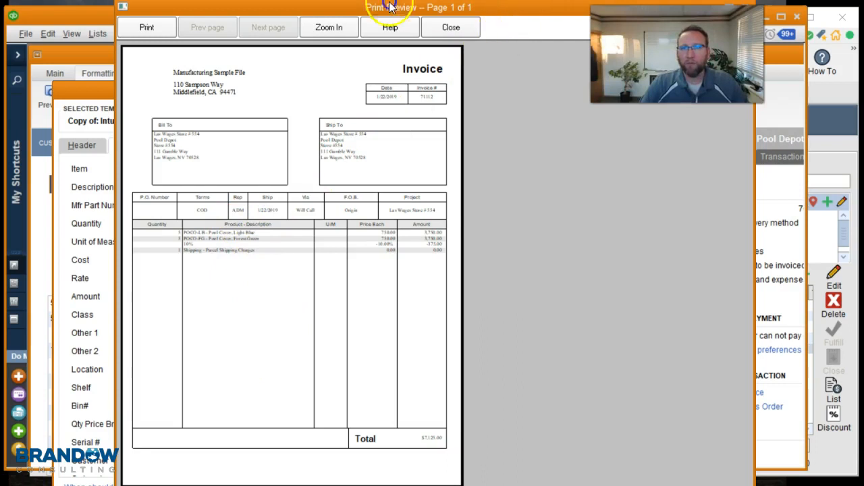
{"action": "left_click_drag", "start_coordinate": [390, 7], "coordinate": [442, 133]}
{"action": "left_click", "coordinate": [667, 137]}
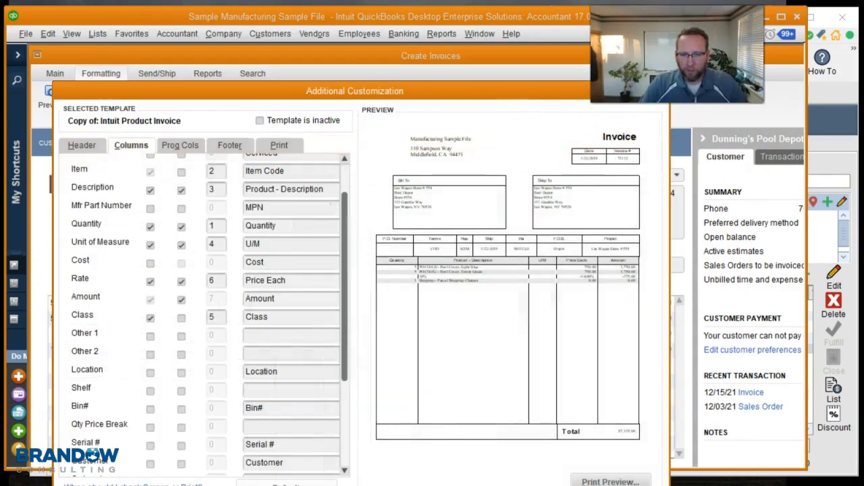
{"action": "left_click", "coordinate": [478, 485]}
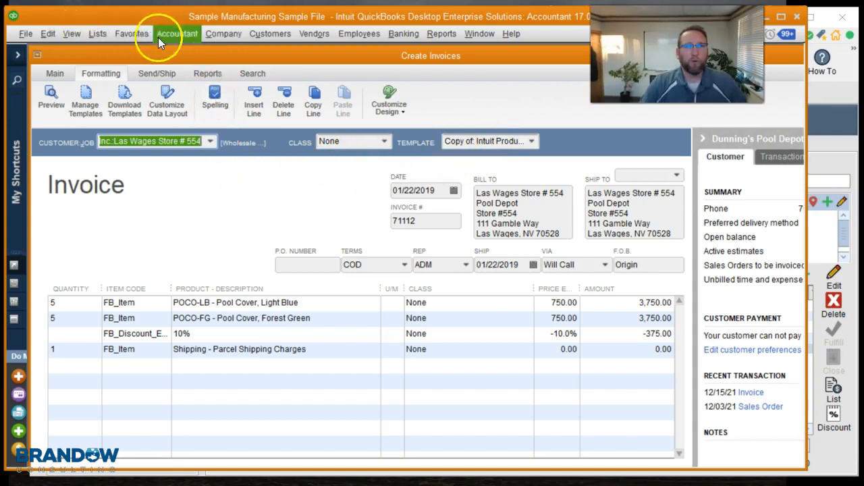
Step: Open the QuickBooks users and roles list and inspect the Fishbowl user
{"action": "left_click", "coordinate": [261, 33]}
{"action": "mouse_move", "coordinate": [233, 35]}
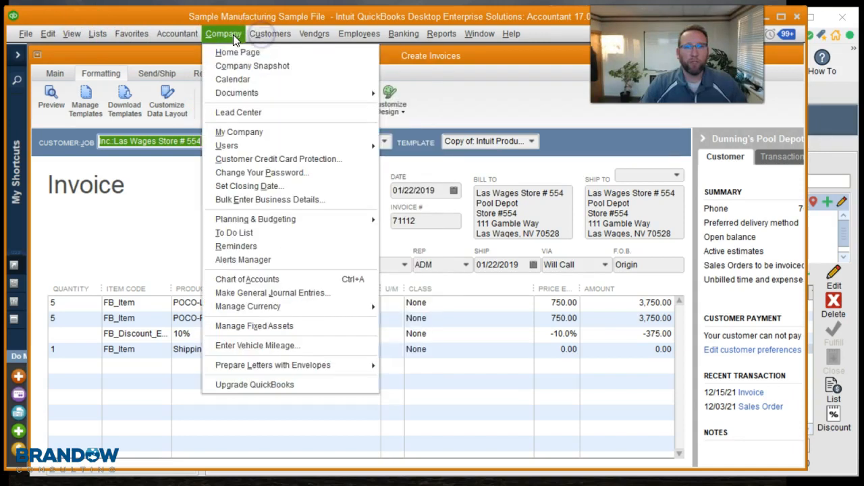
{"action": "mouse_move", "coordinate": [356, 151]}
{"action": "left_click", "coordinate": [435, 146]}
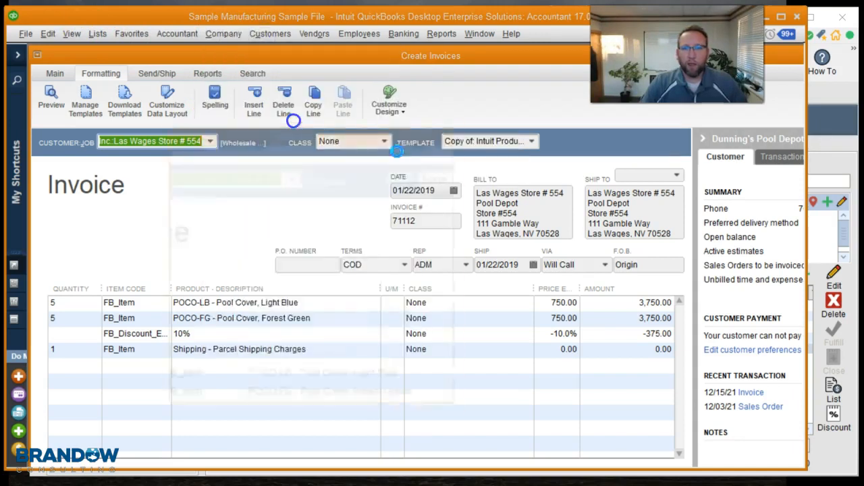
{"action": "left_click", "coordinate": [213, 211]}
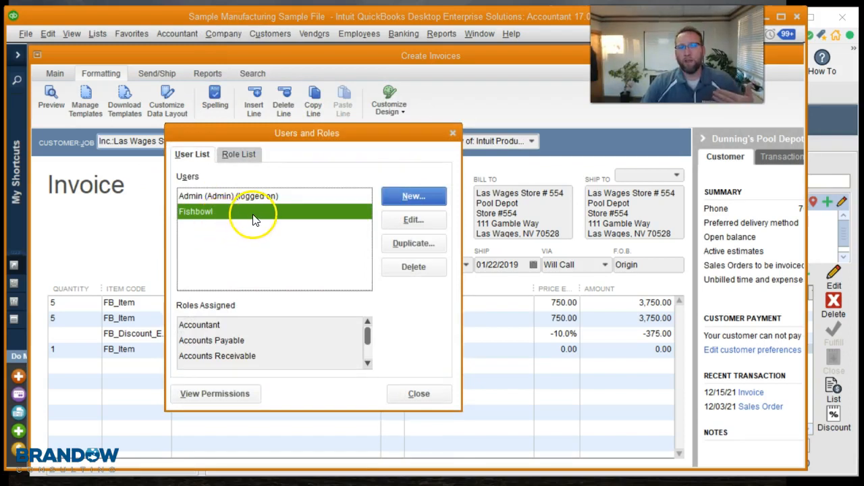
{"action": "left_click", "coordinate": [454, 133]}
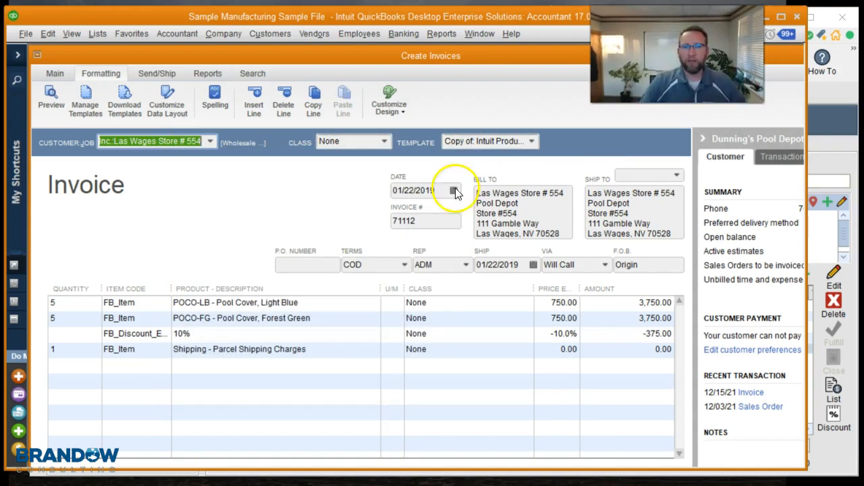
Step: Return to Fishbowl and review the sales order's Details, including its To Be Printed and To Be Emailed flags
{"action": "left_click", "coordinate": [58, 73]}
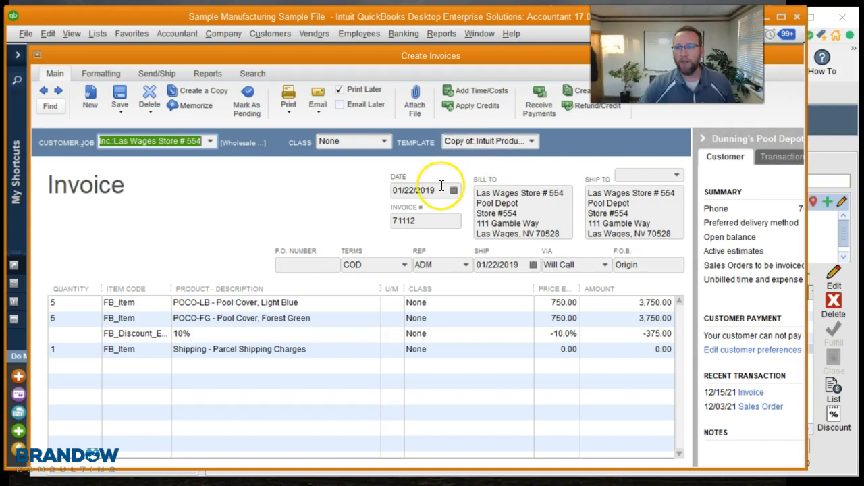
{"action": "left_click", "coordinate": [831, 144]}
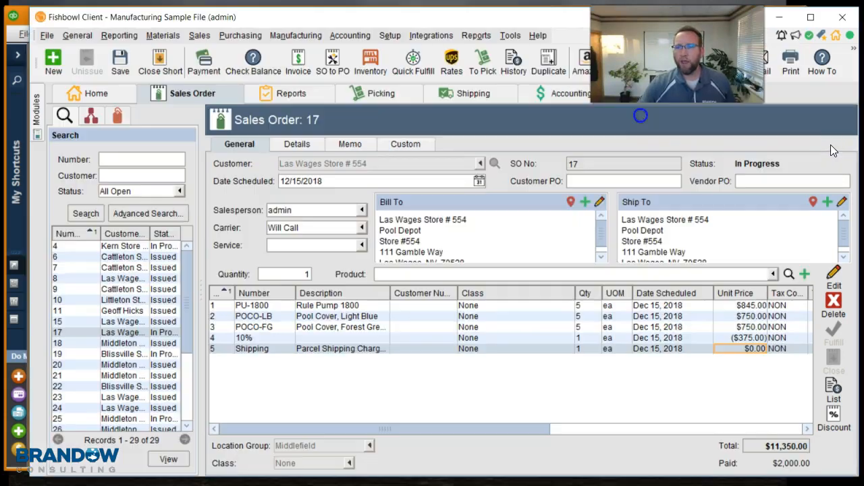
{"action": "left_click", "coordinate": [292, 143]}
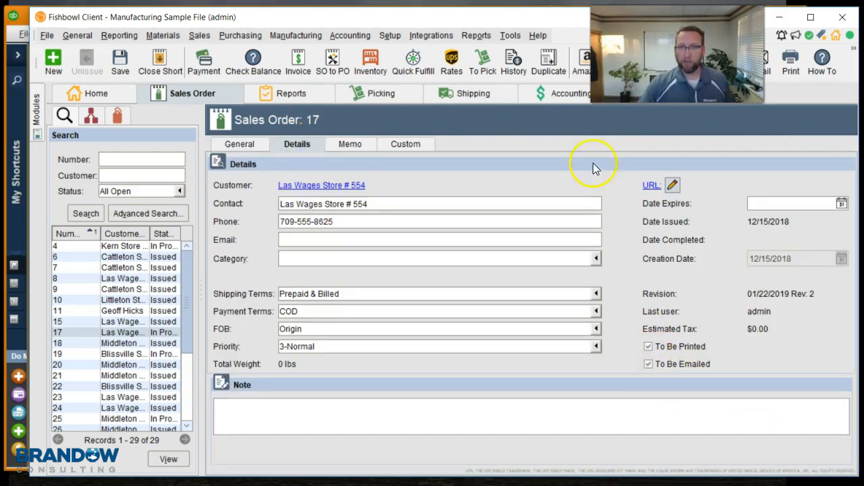
{"action": "left_click", "coordinate": [559, 93]}
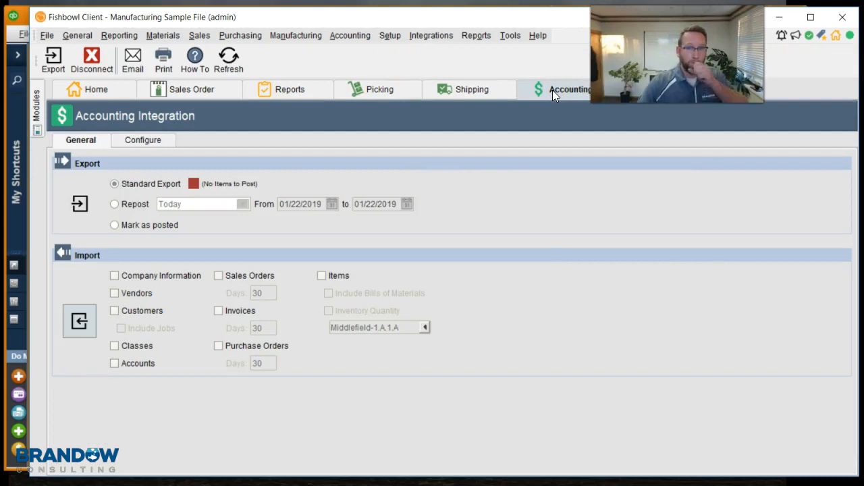
Step: Review the QuickBooks export settings in Accounting Integration's Module Options and close them
{"action": "left_click", "coordinate": [510, 35]}
{"action": "left_click", "coordinate": [517, 51]}
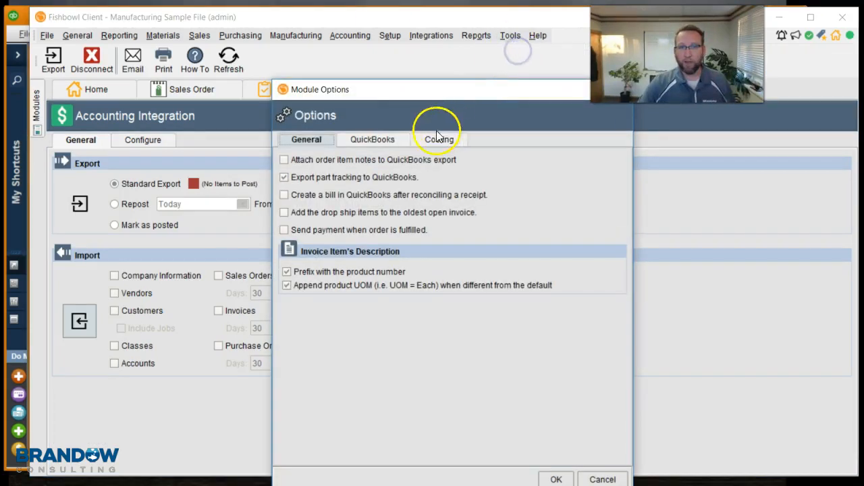
{"action": "left_click", "coordinate": [384, 138]}
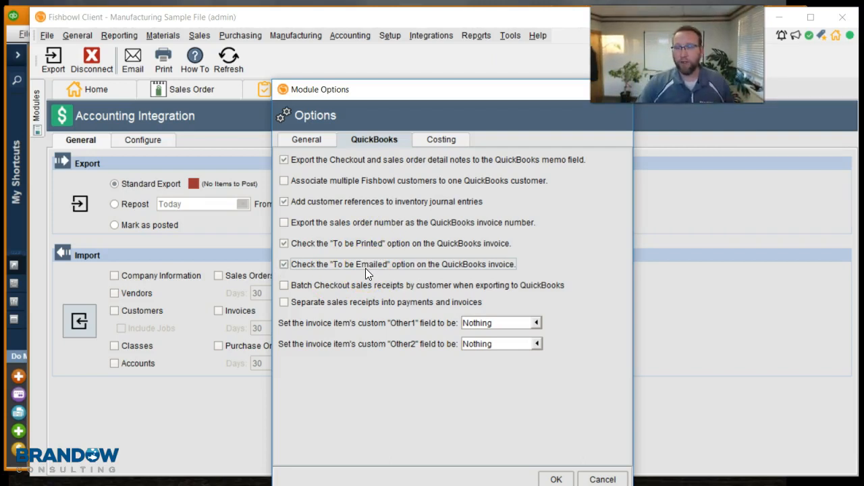
{"action": "left_click_drag", "start_coordinate": [409, 92], "coordinate": [390, 51]}
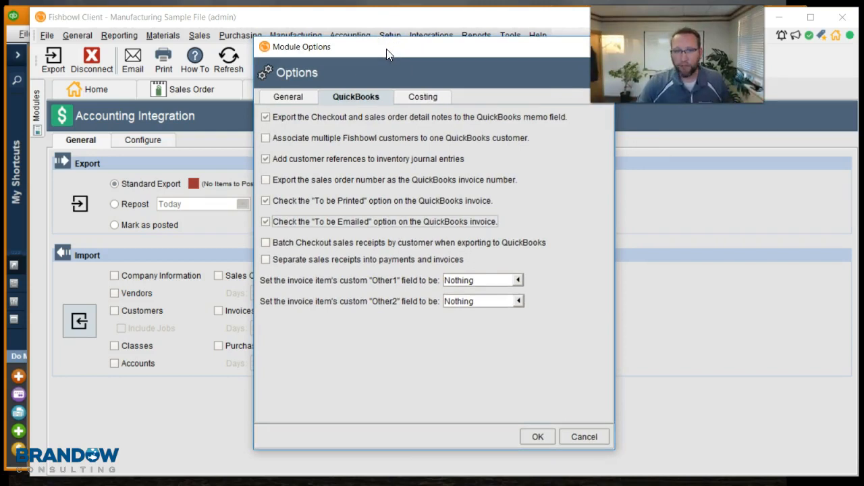
{"action": "left_click", "coordinate": [537, 437]}
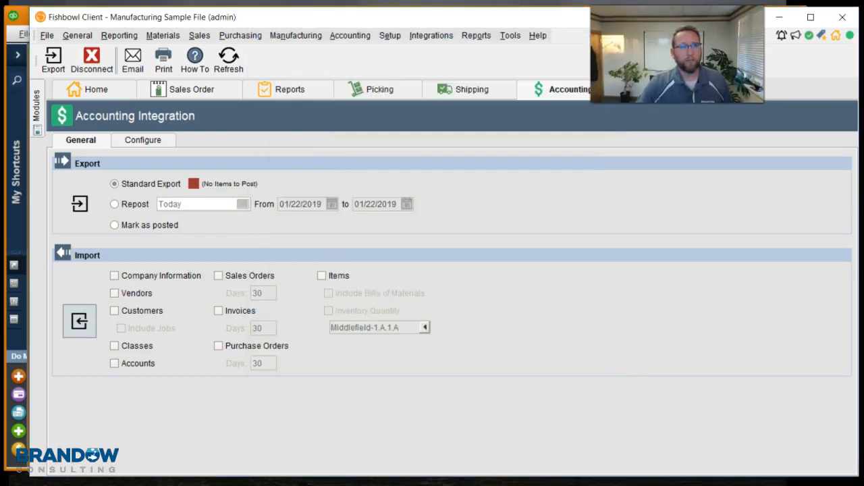
Step: Back in QuickBooks, check the Send Forms email queue, then mark the invoice for Email Later
{"action": "left_click", "coordinate": [23, 15]}
{"action": "left_click", "coordinate": [58, 8]}
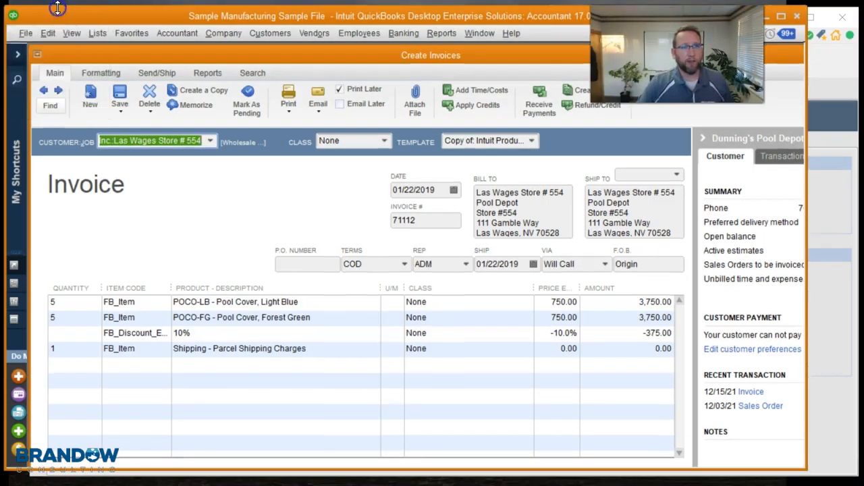
{"action": "left_click", "coordinate": [29, 32]}
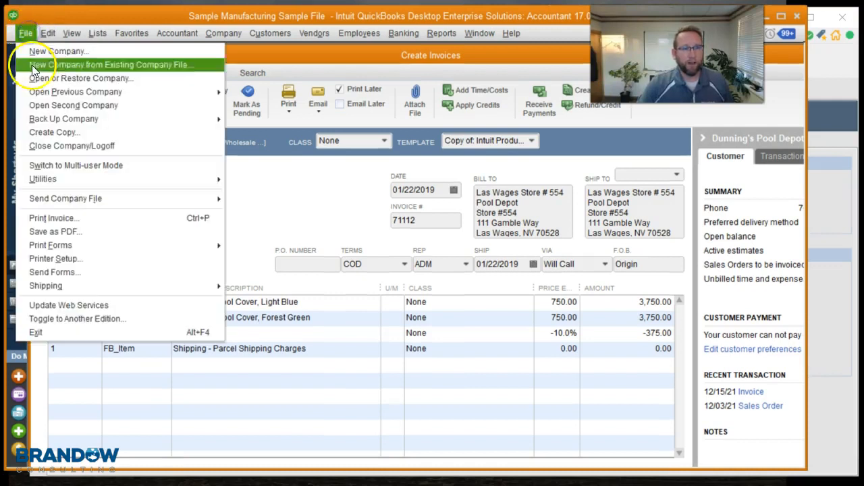
{"action": "left_click", "coordinate": [83, 273]}
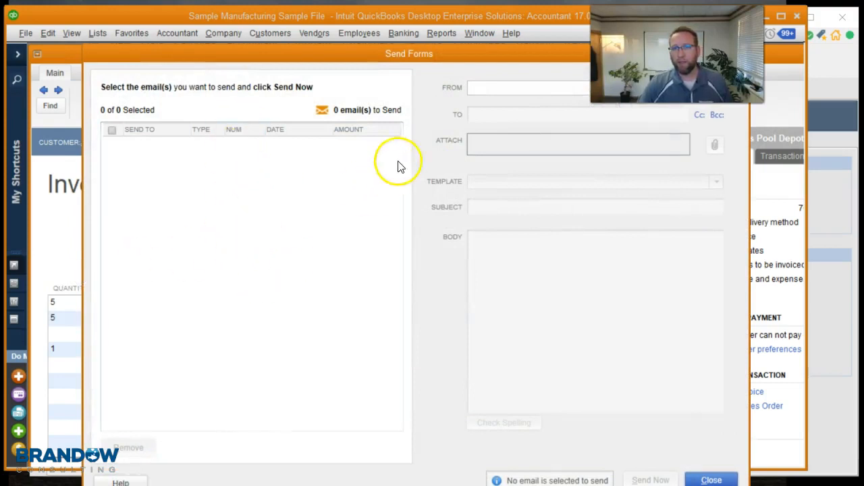
{"action": "left_click_drag", "start_coordinate": [461, 56], "coordinate": [425, 43]}
{"action": "left_click", "coordinate": [676, 468]}
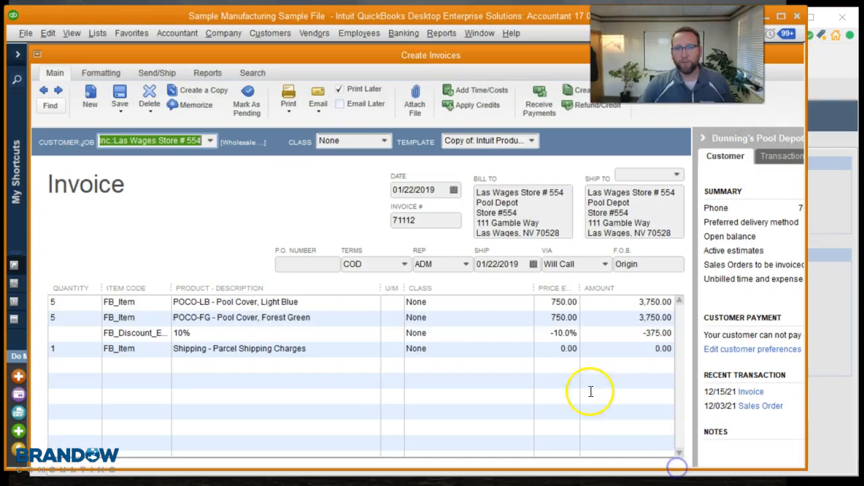
{"action": "left_click", "coordinate": [339, 104]}
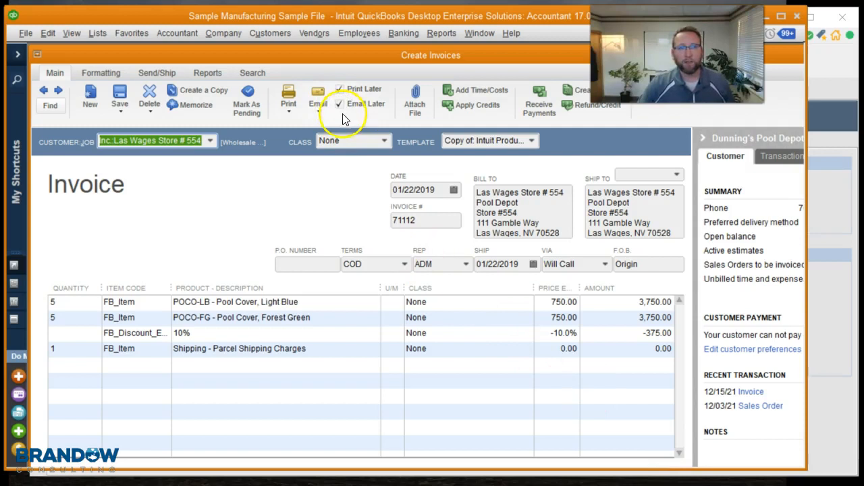
Step: Reopen the Send Forms email queue to check for the invoice, then close it
{"action": "left_click", "coordinate": [25, 34]}
{"action": "left_click", "coordinate": [56, 274]}
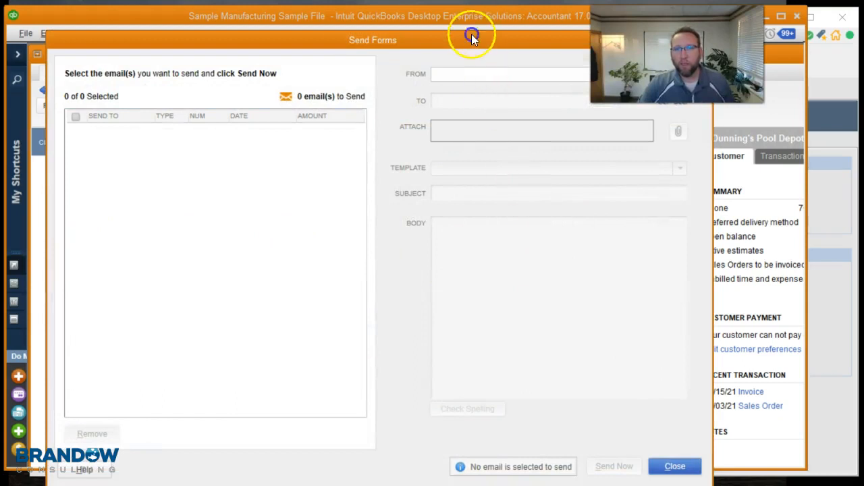
{"action": "left_click_drag", "start_coordinate": [471, 34], "coordinate": [357, 195]}
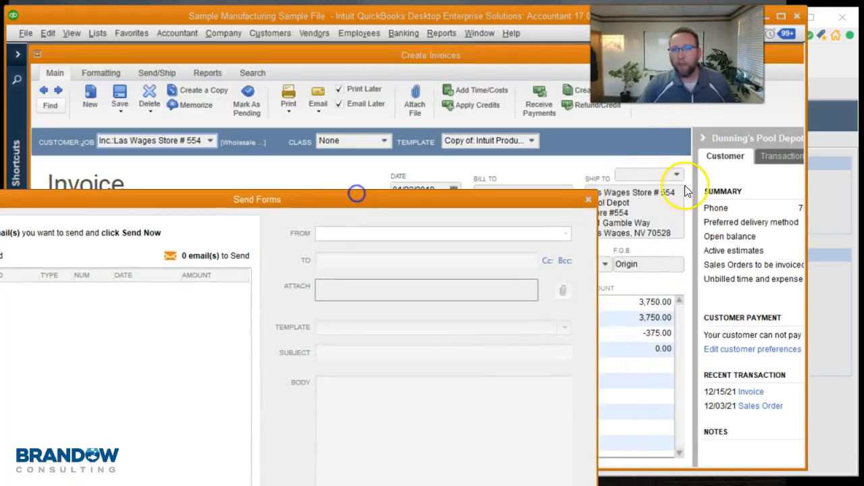
{"action": "left_click", "coordinate": [590, 201]}
Step: Save the invoice changes and provide the customer's email address for emailing
{"action": "left_click", "coordinate": [123, 96]}
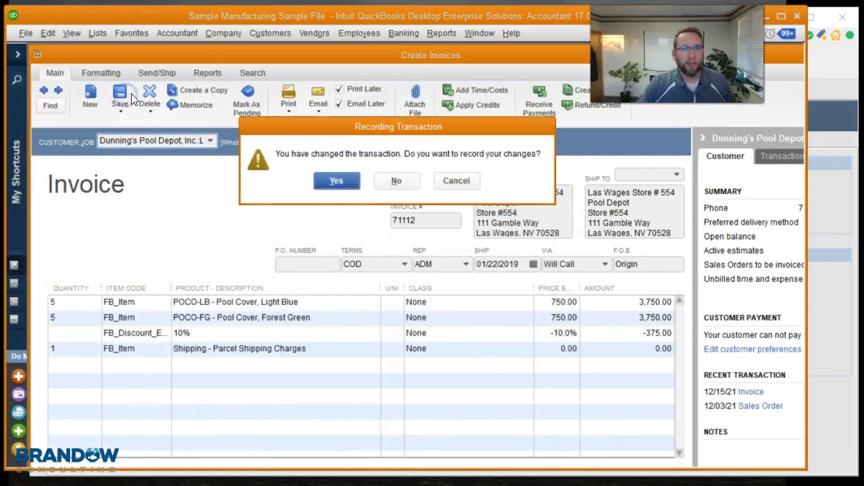
{"action": "left_click", "coordinate": [331, 179]}
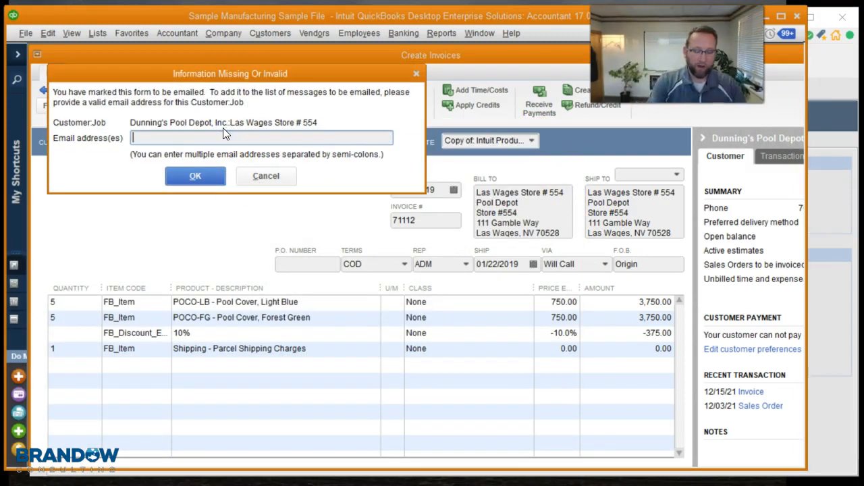
{"action": "left_click", "coordinate": [192, 175]}
{"action": "left_click", "coordinate": [518, 338]}
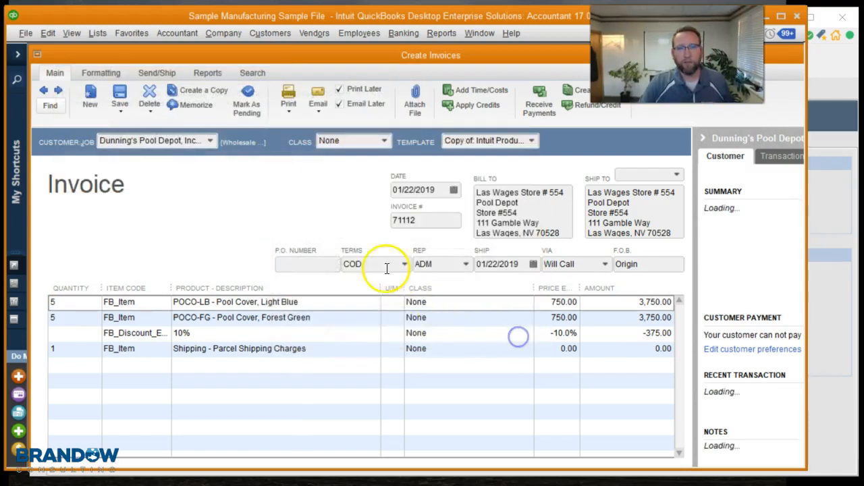
Step: Reopen the Send Forms queue and review the queued invoice email's recipient, attachment, template and message, then close it
{"action": "left_click", "coordinate": [25, 34]}
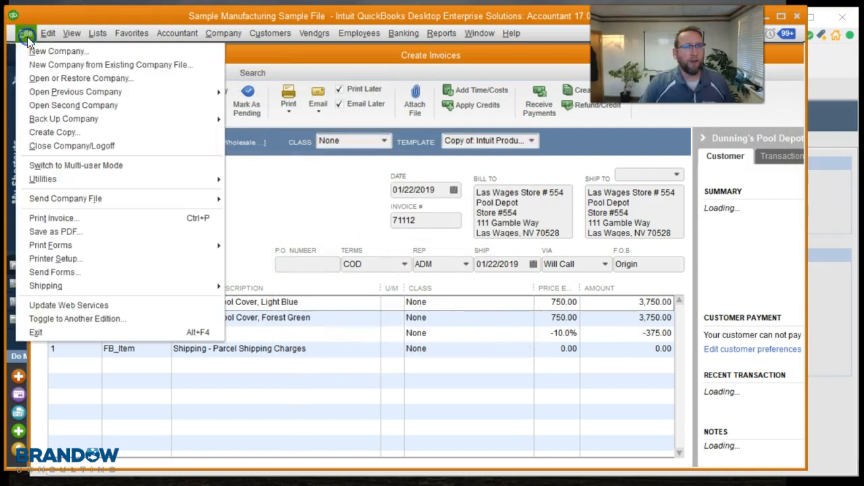
{"action": "left_click", "coordinate": [95, 272]}
{"action": "left_click_drag", "start_coordinate": [111, 96], "coordinate": [288, 24]}
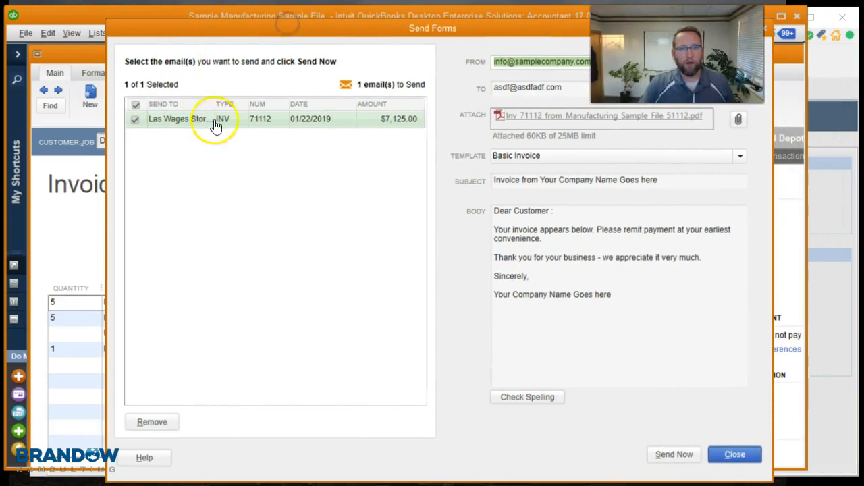
{"action": "left_click_drag", "start_coordinate": [490, 27], "coordinate": [241, 106]}
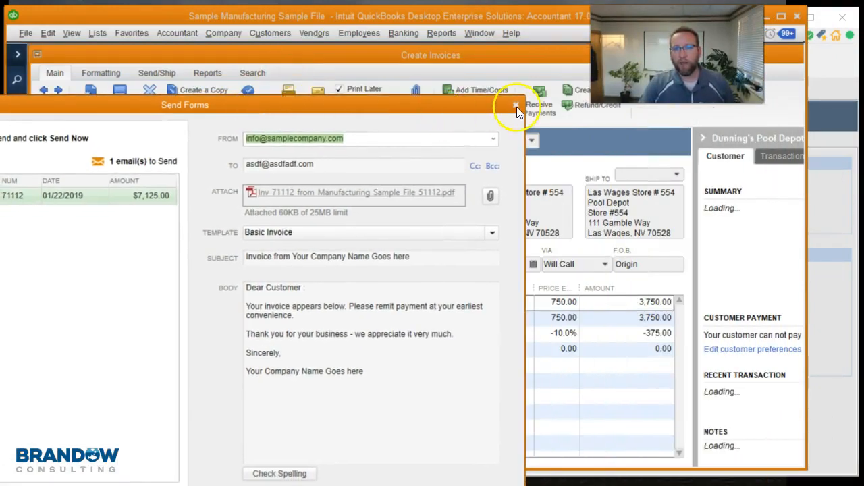
{"action": "left_click", "coordinate": [517, 107]}
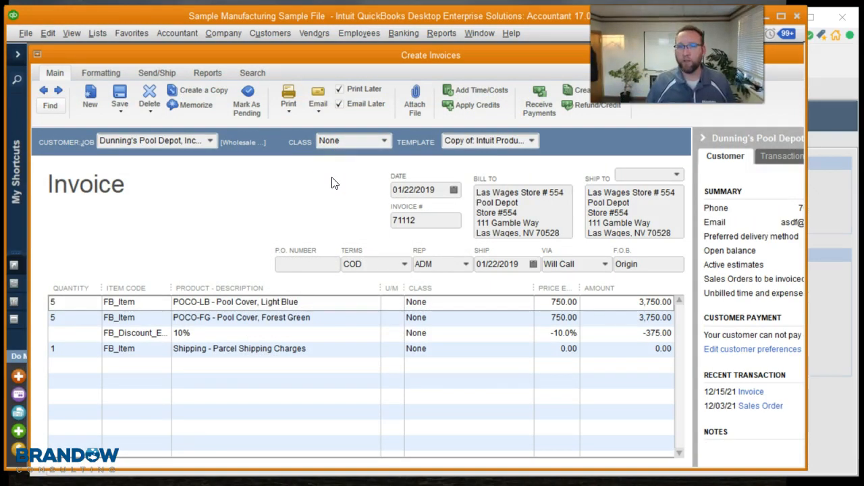
Step: Open the invoice's Transaction Journal report and view it in the Comment on Report window
{"action": "left_click", "coordinate": [99, 72]}
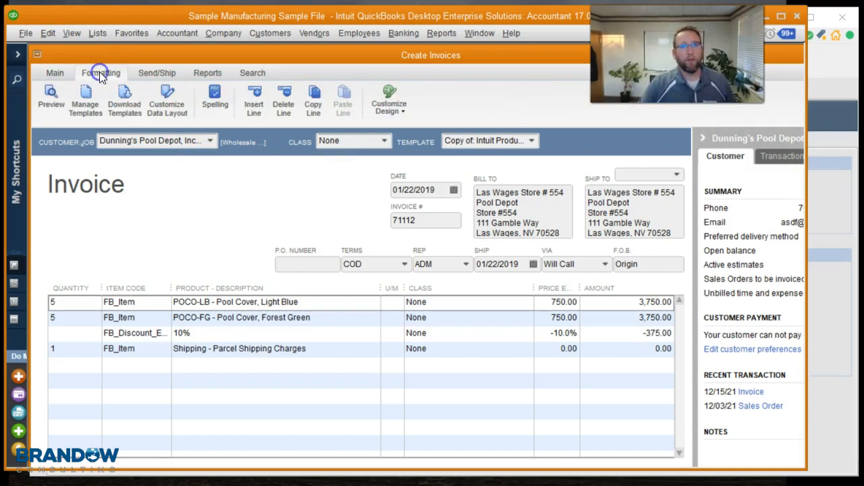
{"action": "left_click", "coordinate": [208, 74]}
{"action": "left_click", "coordinate": [132, 103]}
{"action": "left_click", "coordinate": [131, 101]}
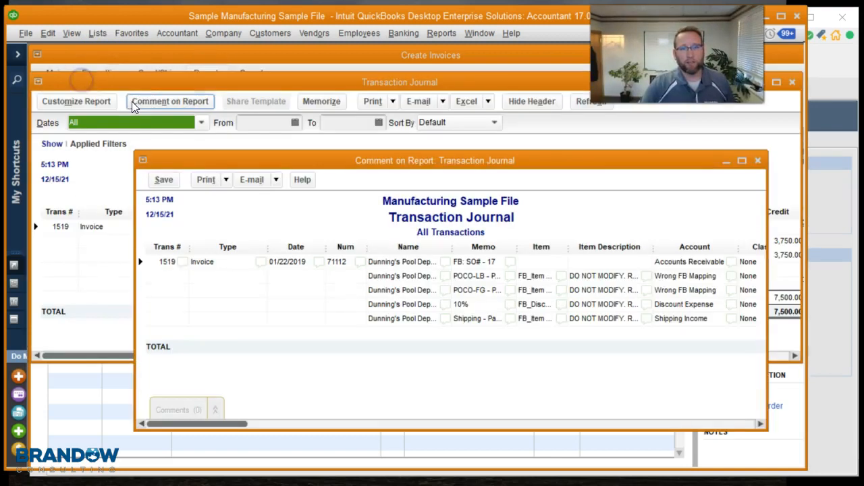
{"action": "left_click_drag", "start_coordinate": [469, 162], "coordinate": [443, 133]}
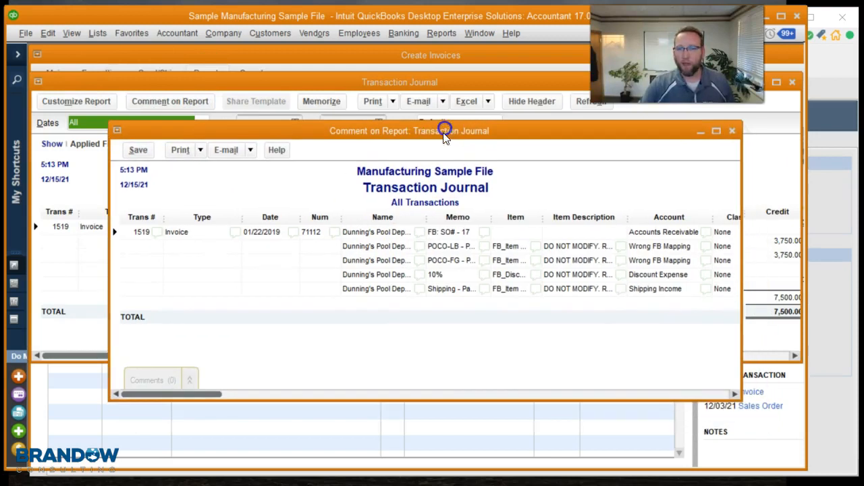
{"action": "left_click", "coordinate": [747, 405]}
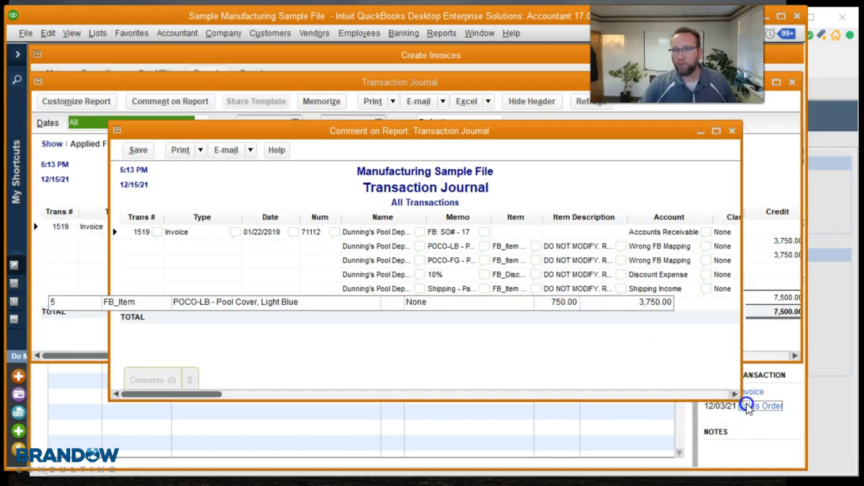